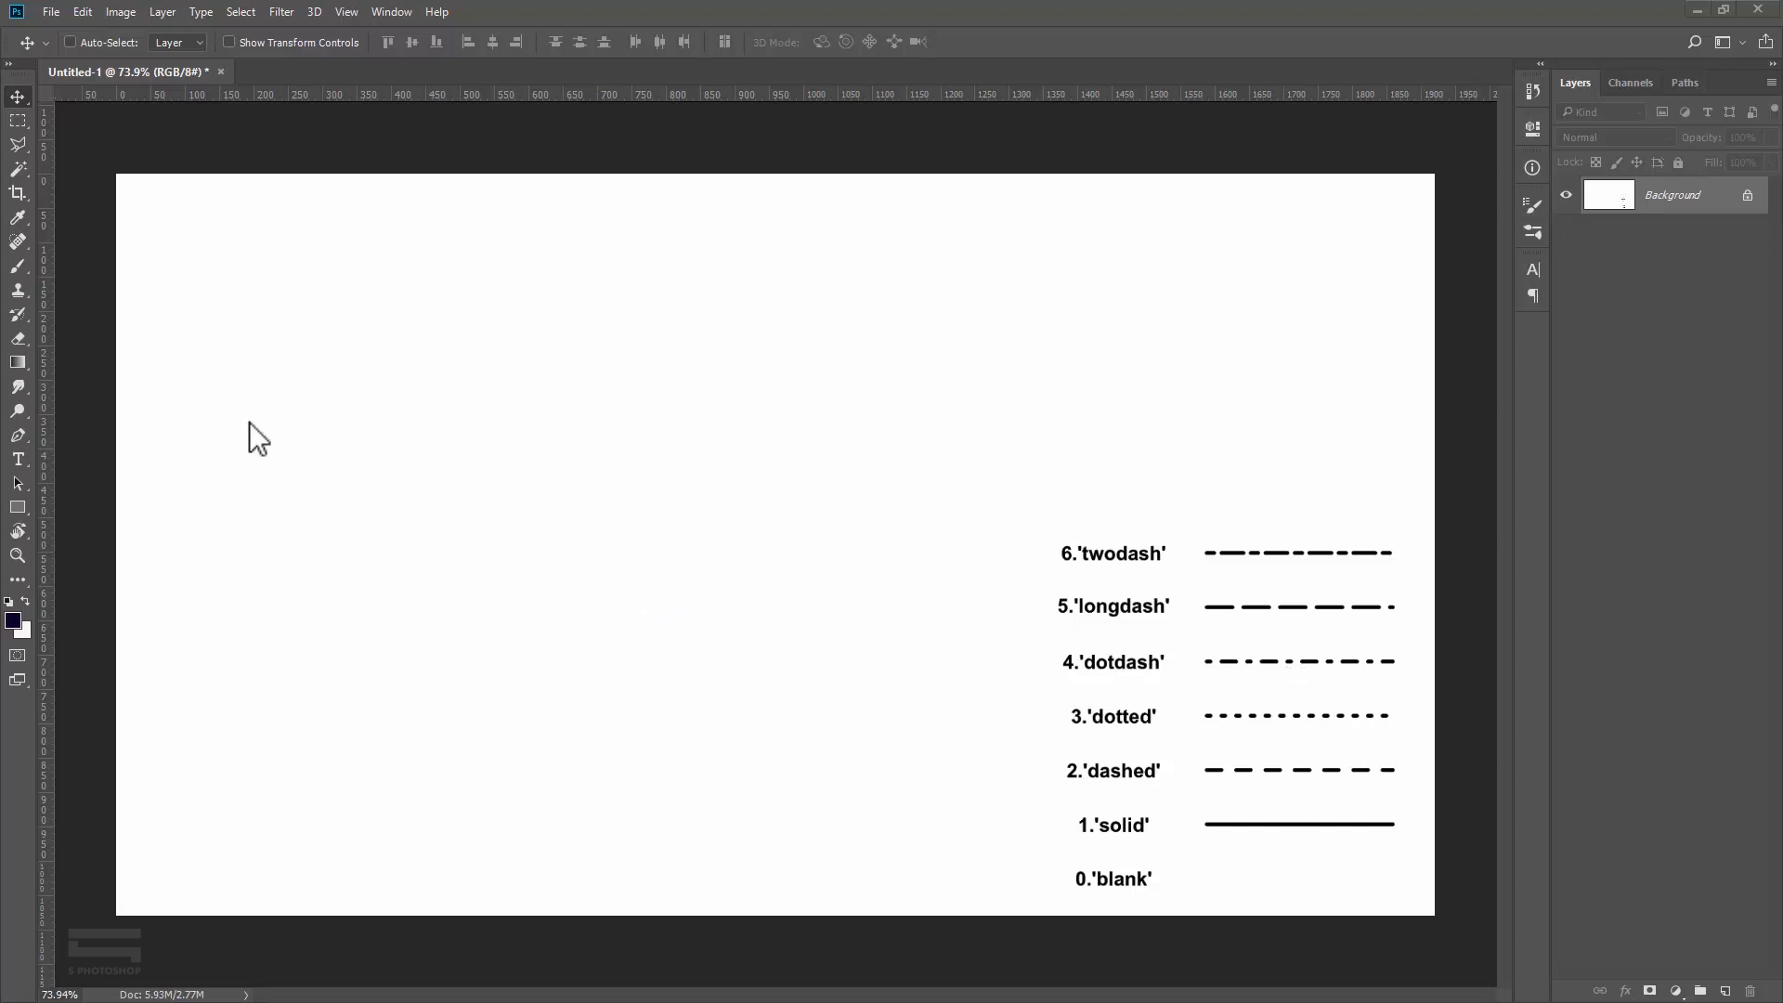
# Set the Pen tool to Shape mode with no fill and a black 5 px stroke.
pyautogui.click(18, 435)
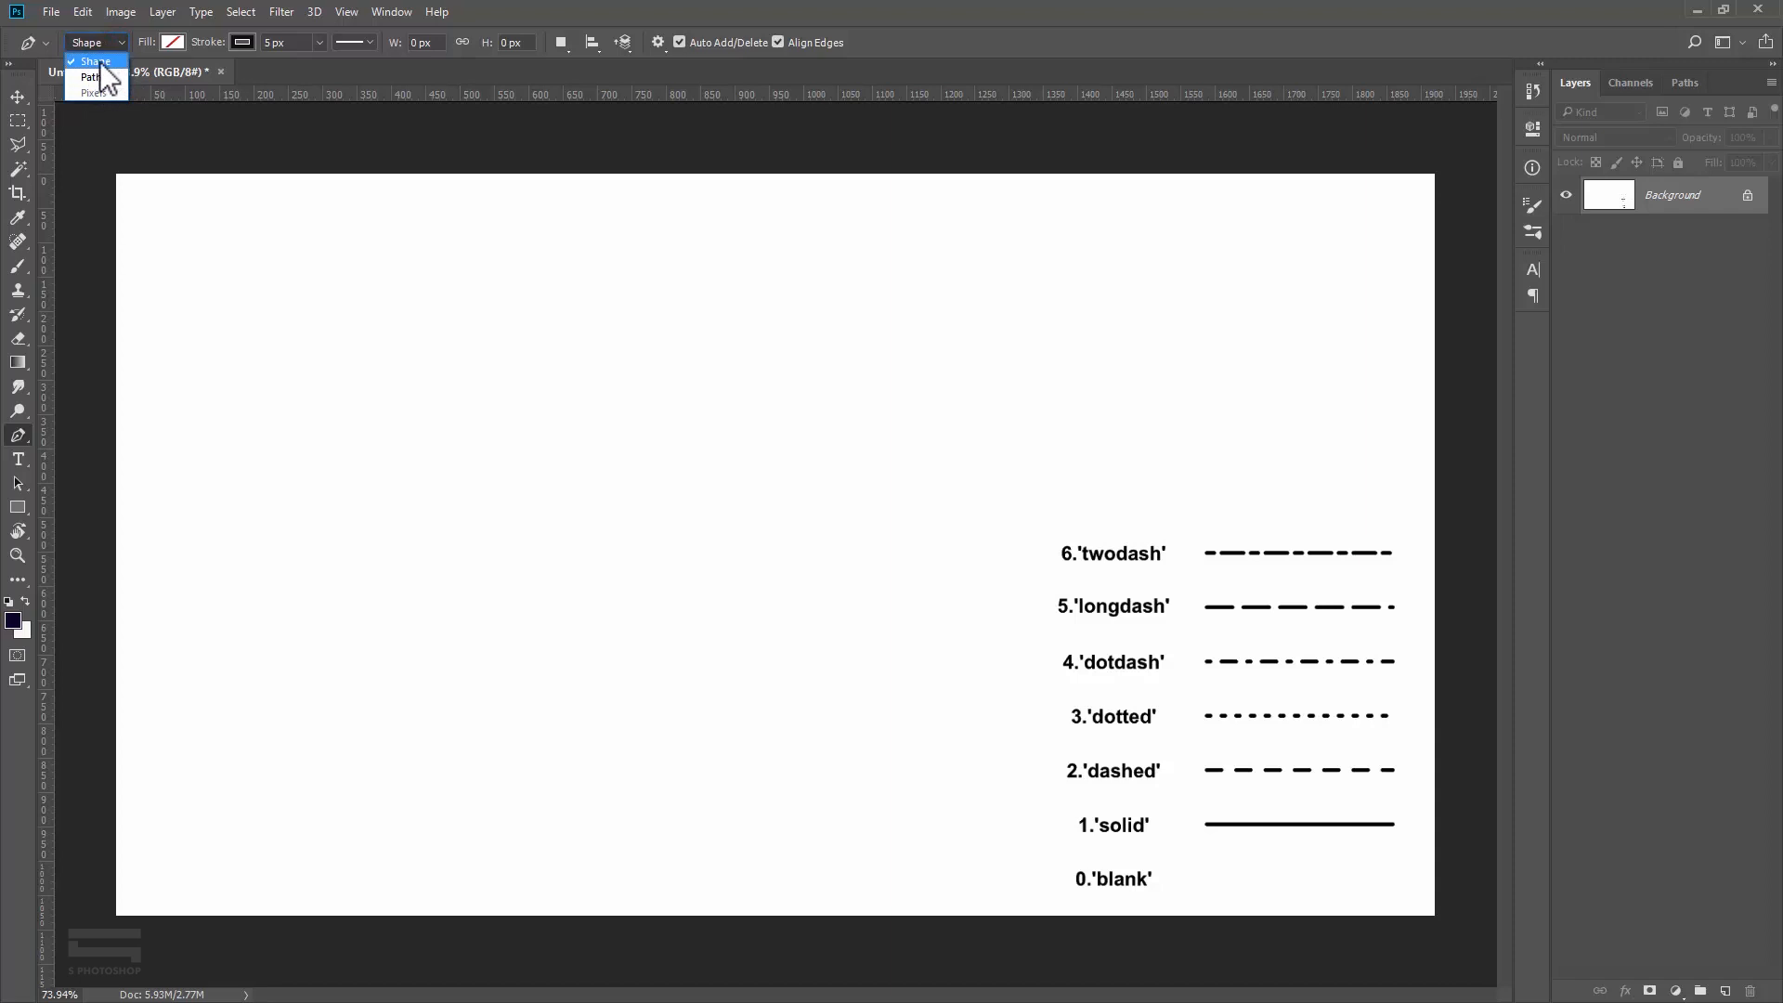
pyautogui.click(97, 61)
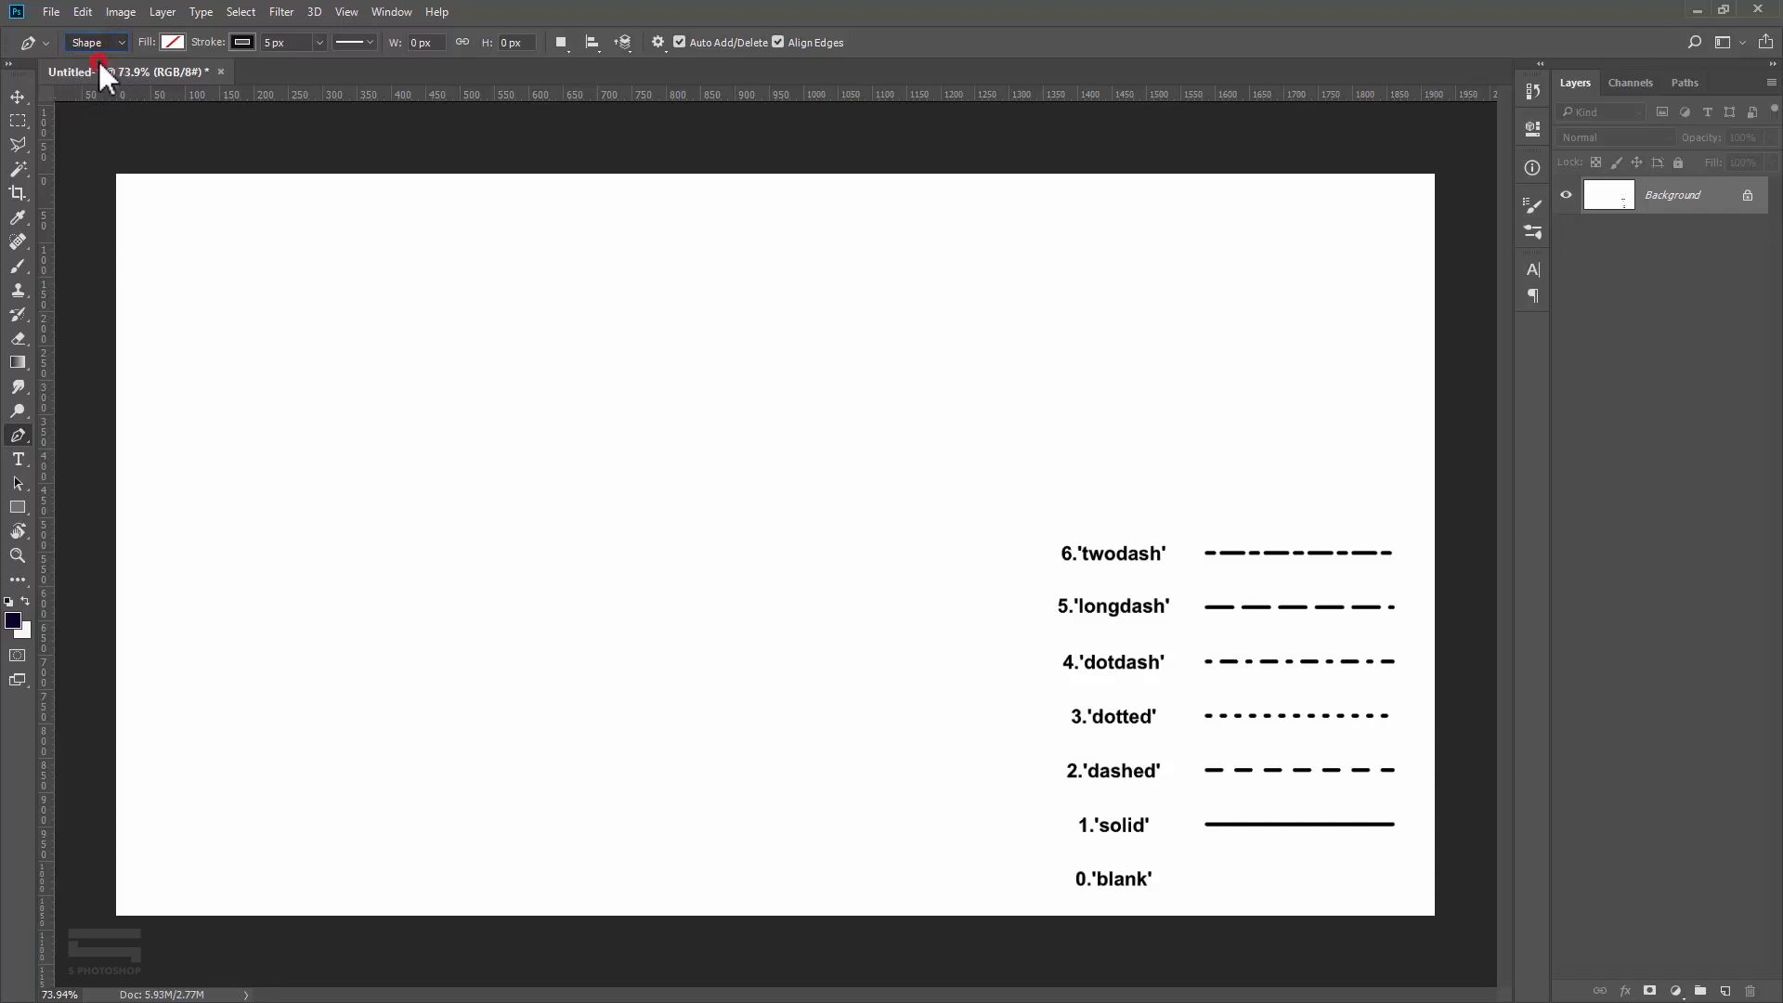
pyautogui.click(171, 43)
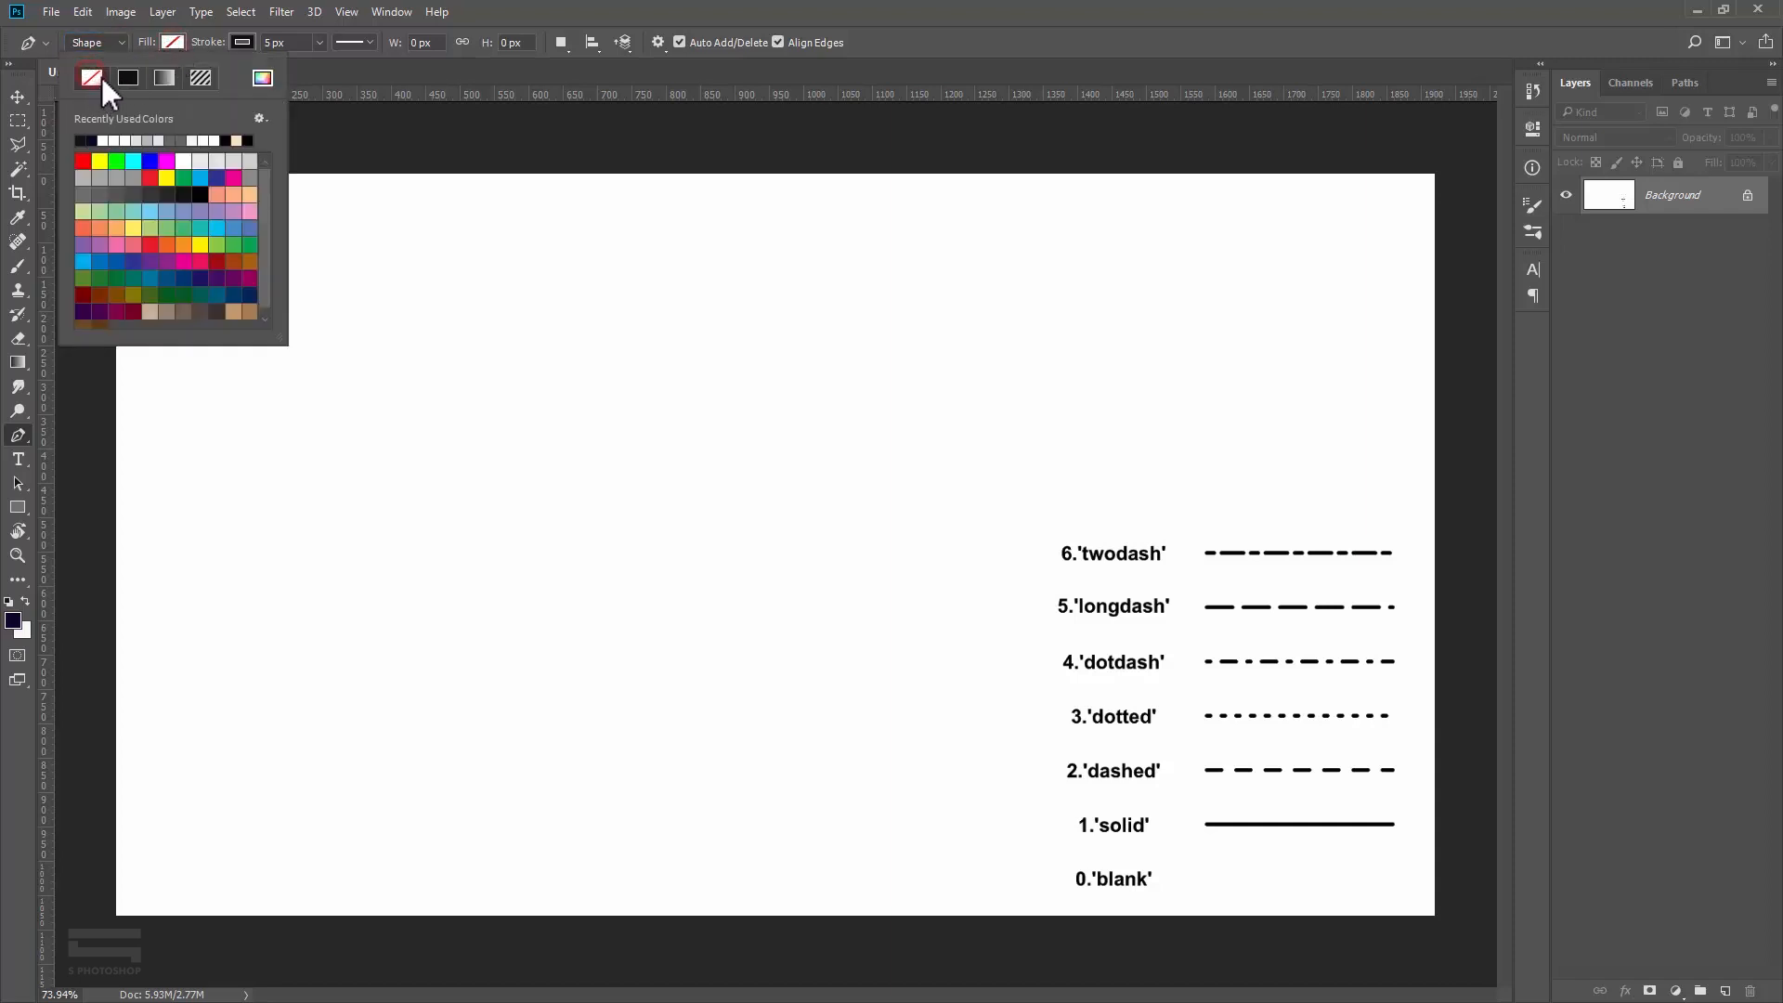
pyautogui.click(241, 40)
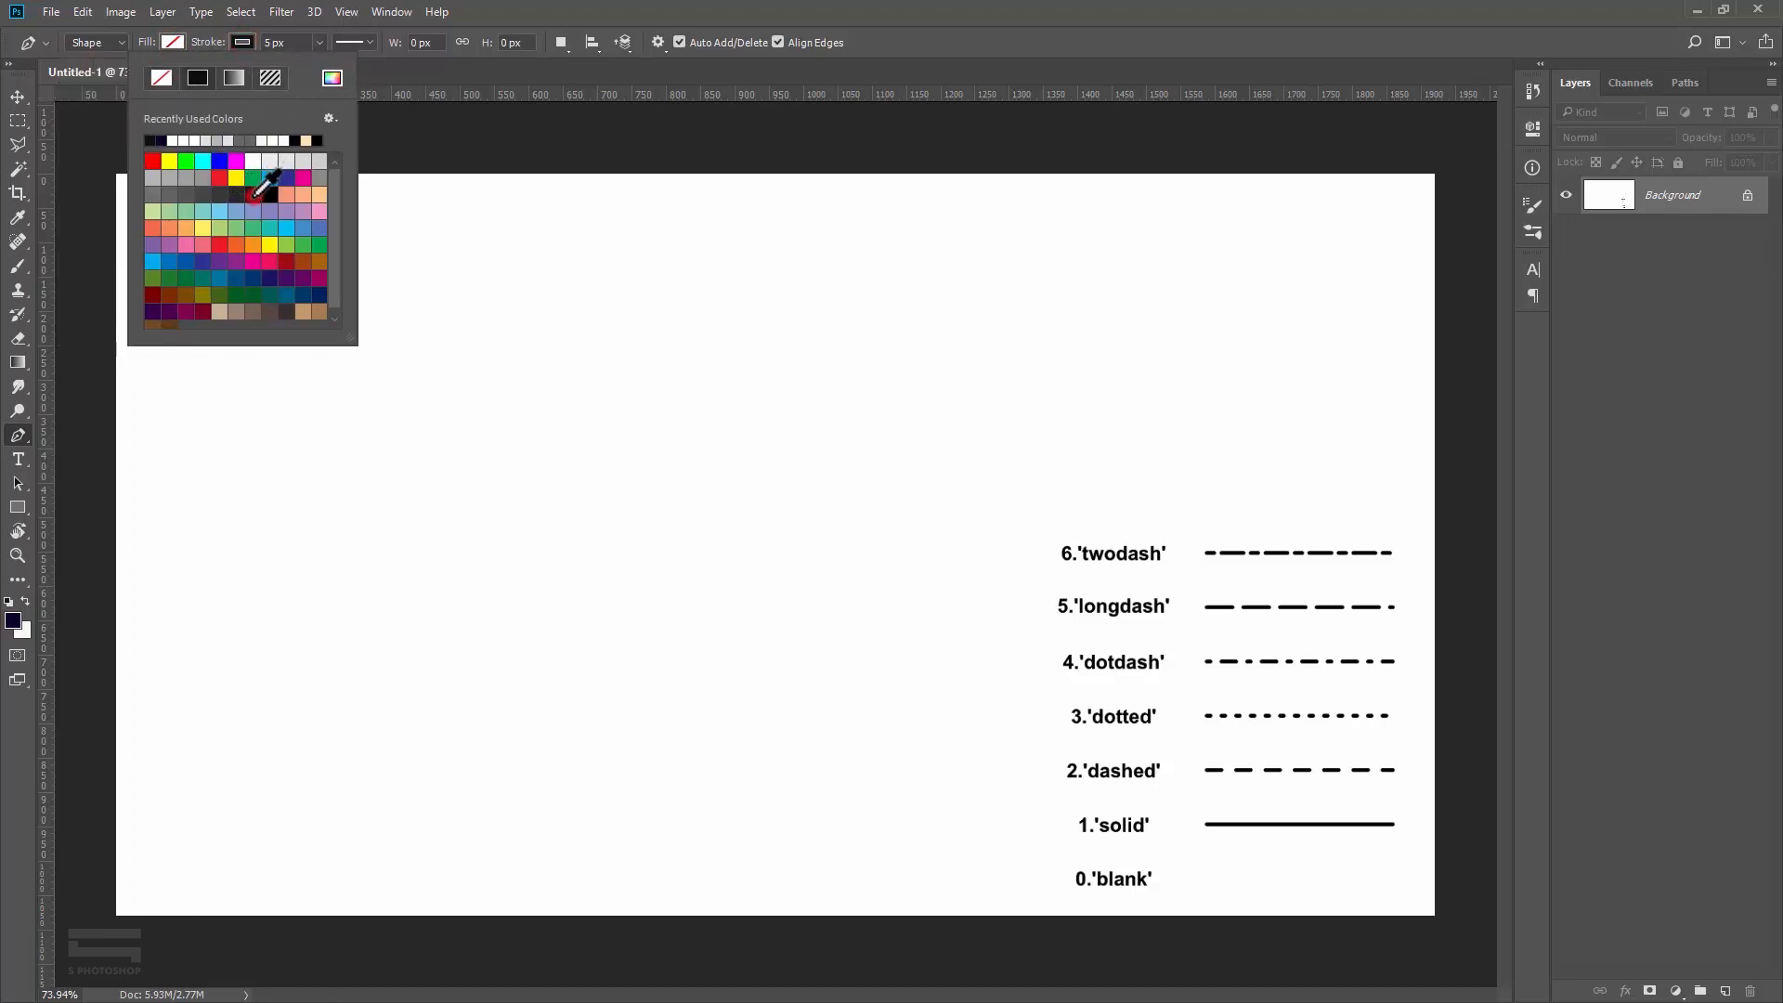
pyautogui.click(297, 43)
pyautogui.click(301, 43)
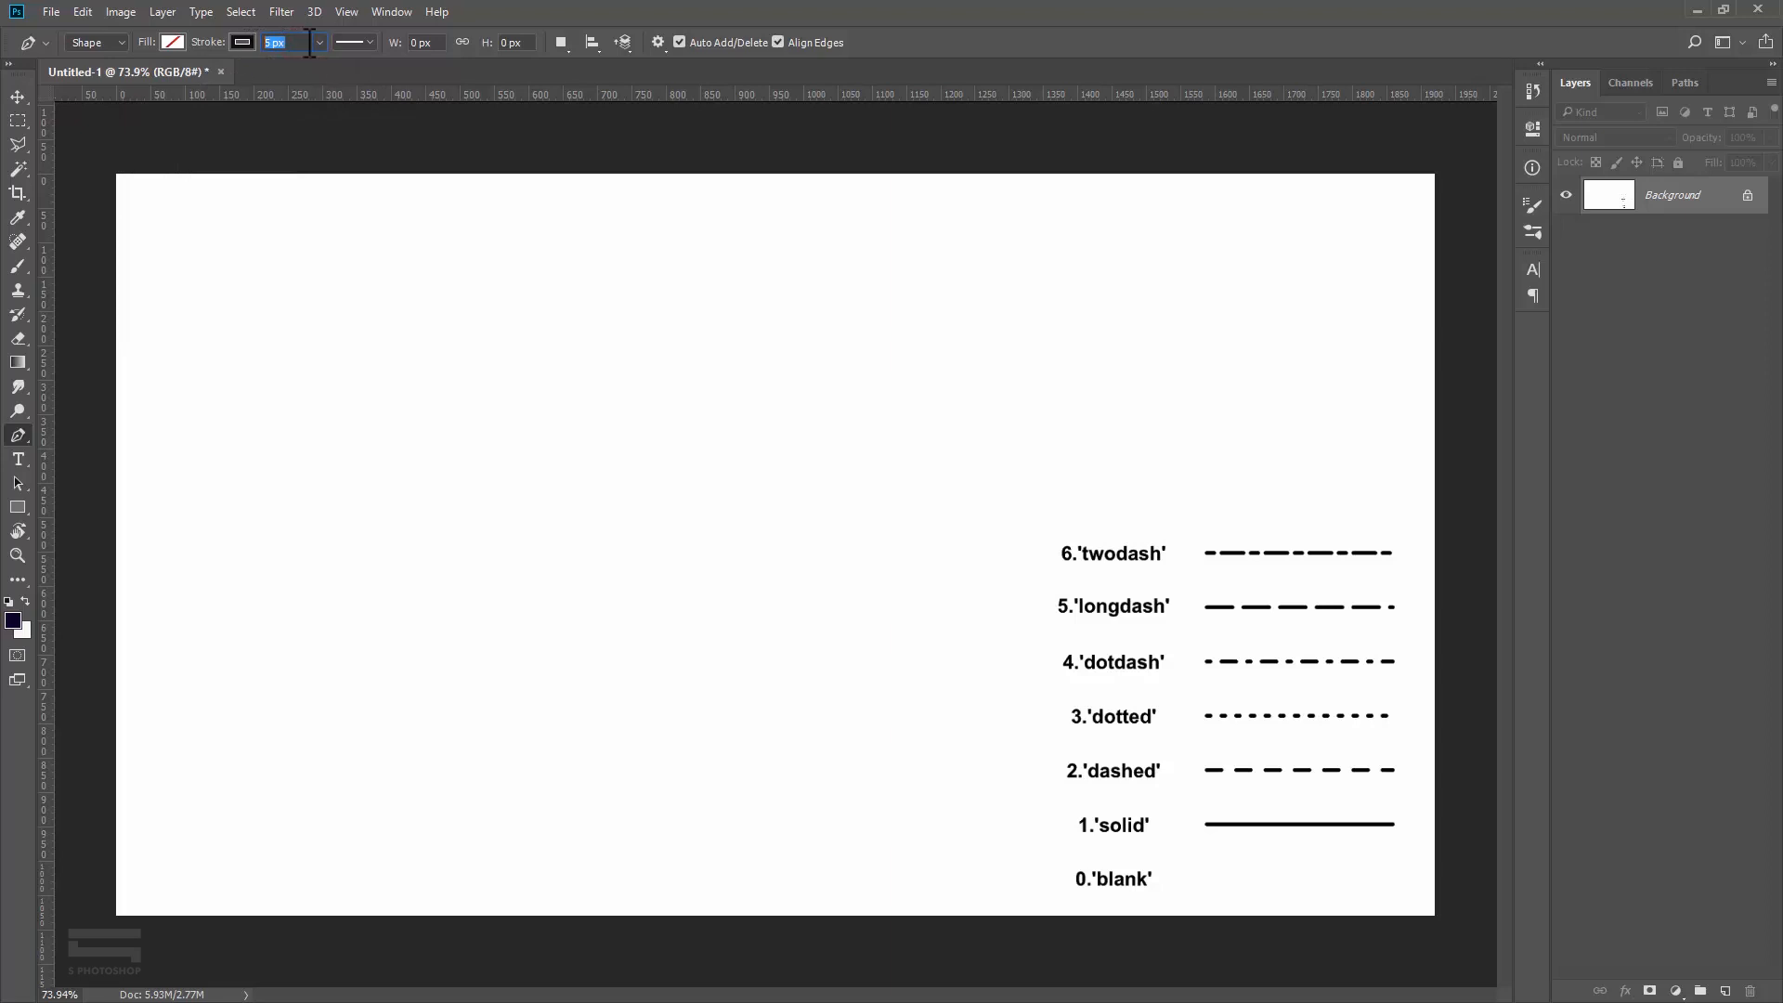
pyautogui.write('5')
pyautogui.press('Return')
# Draw an open S-shaped curve across the upper canvas, about 1425 px wide and 385 px high.
pyautogui.click(188, 560)
pyautogui.moveTo(614, 397); pyautogui.dragTo(905, 492)
pyautogui.moveTo(1166, 292); pyautogui.dragTo(1239, 157)
pyautogui.scroll(1, 638, 357)
pyautogui.press('space')
pyautogui.moveTo(656, 378); pyautogui.dragTo(764, 449)
pyautogui.scroll(1, 689, 469)
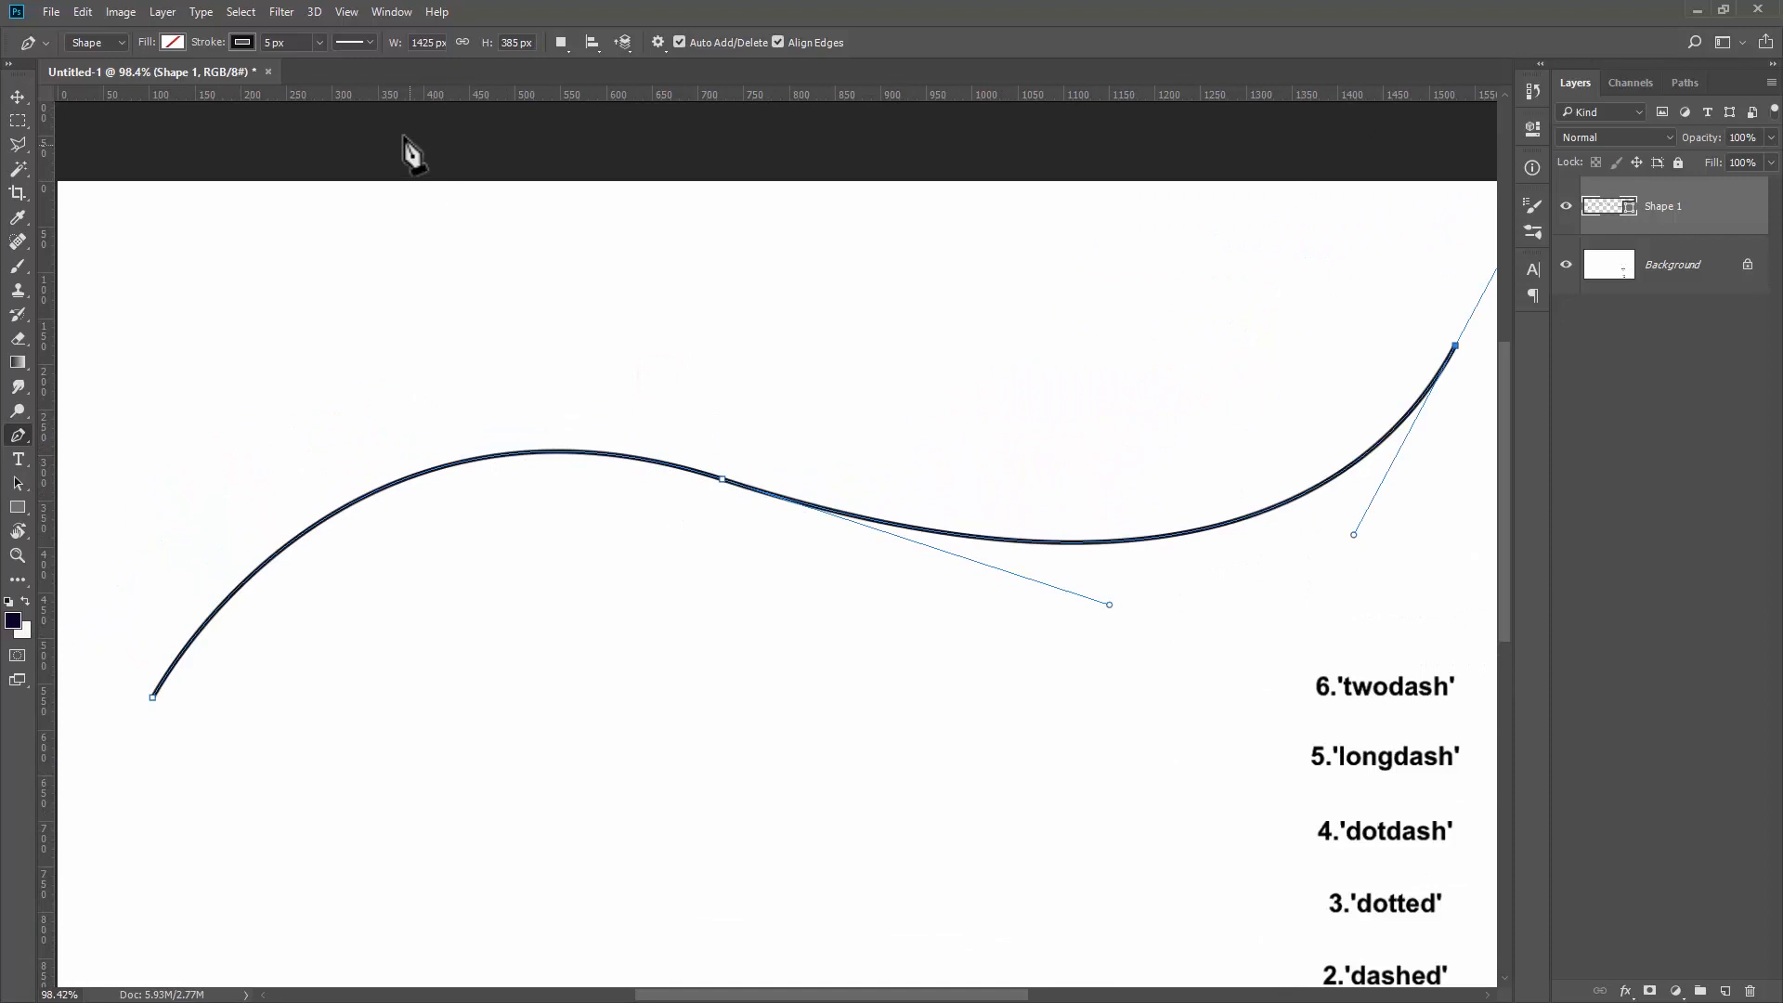
# Try a 10 px stroke width on the curve and settle on 8 px.
pyautogui.click(279, 42)
pyautogui.write('10')
pyautogui.press('Return')
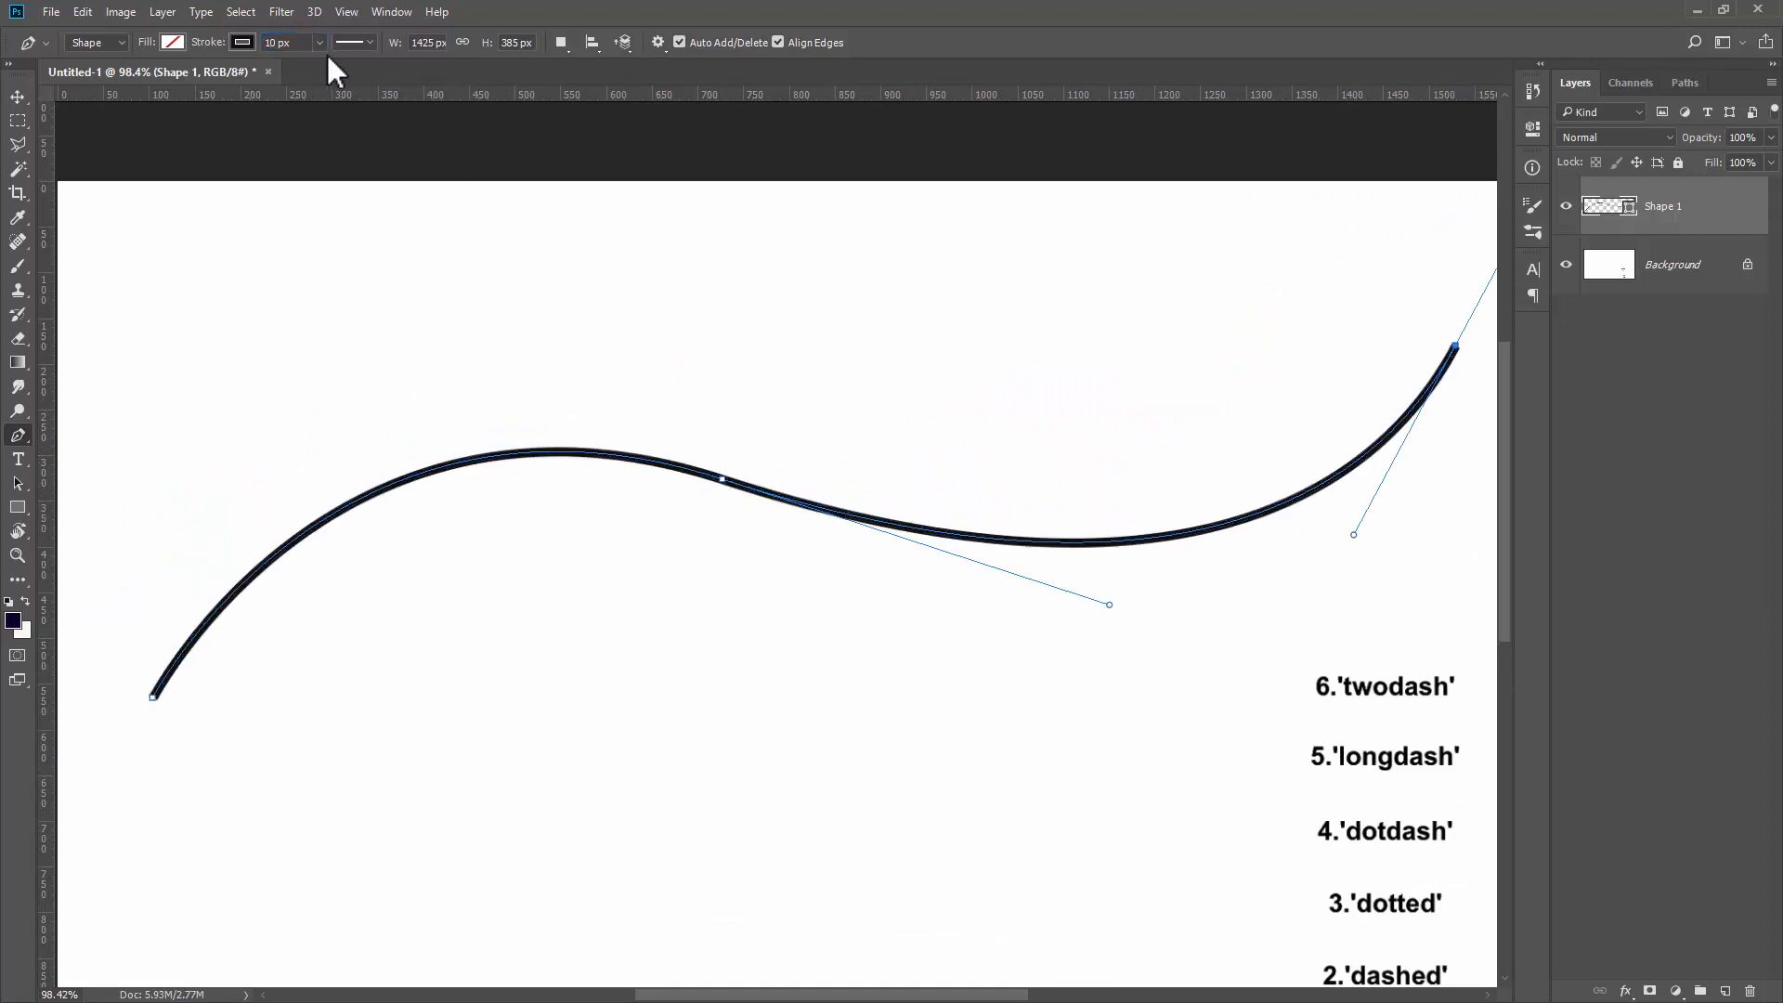
pyautogui.click(308, 47)
pyautogui.write('8')
pyautogui.press('Return')
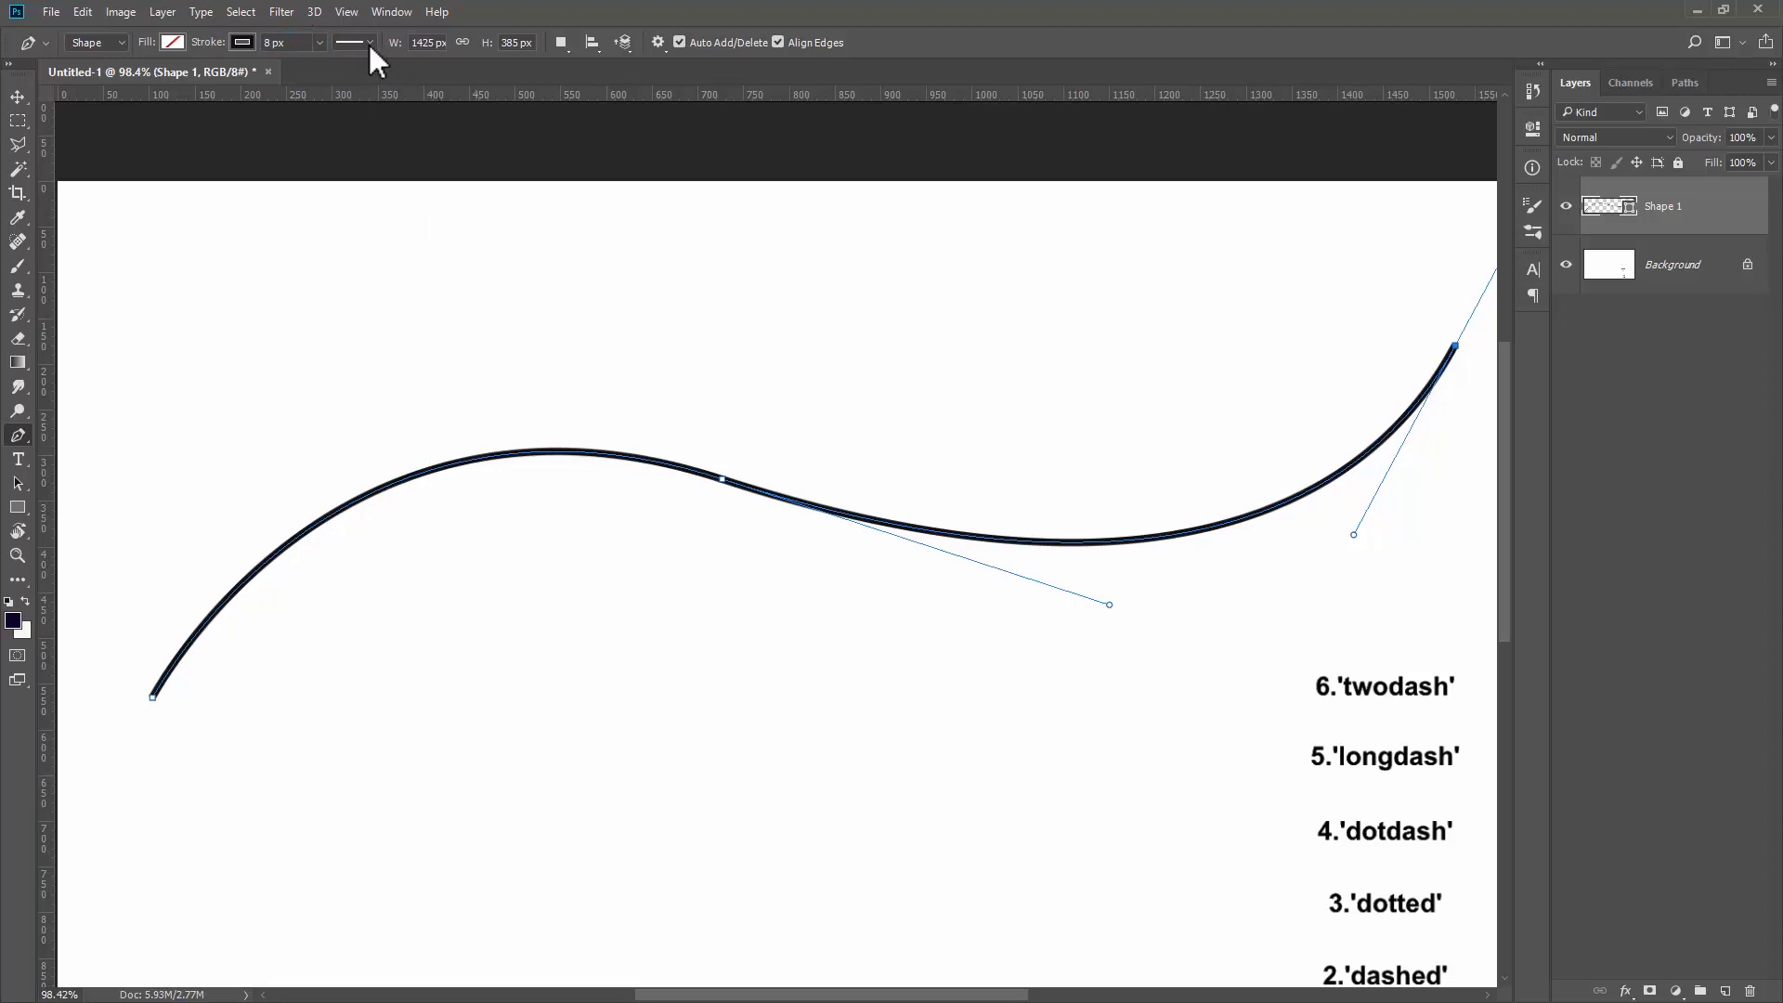
# Compare the solid, dashed and dotted stroke presets on the curve and keep the dashed one.
pyautogui.click(365, 42)
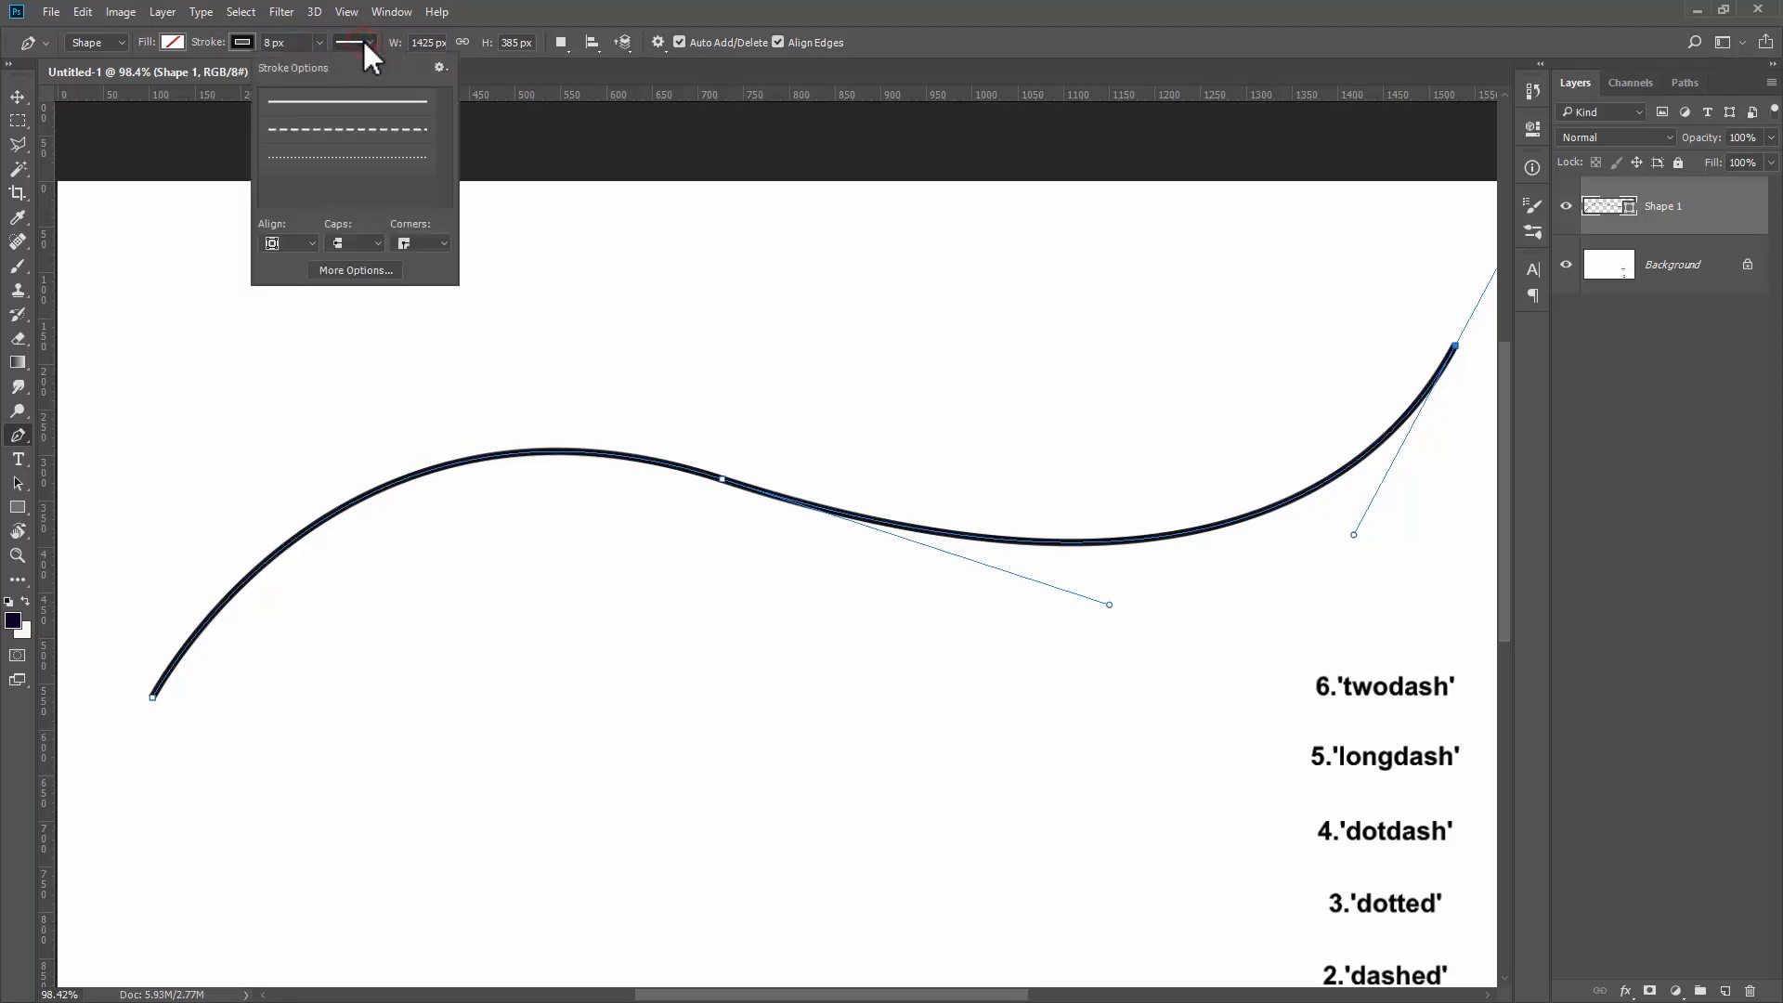
pyautogui.click(347, 132)
pyautogui.click(340, 102)
pyautogui.click(338, 131)
pyautogui.click(339, 158)
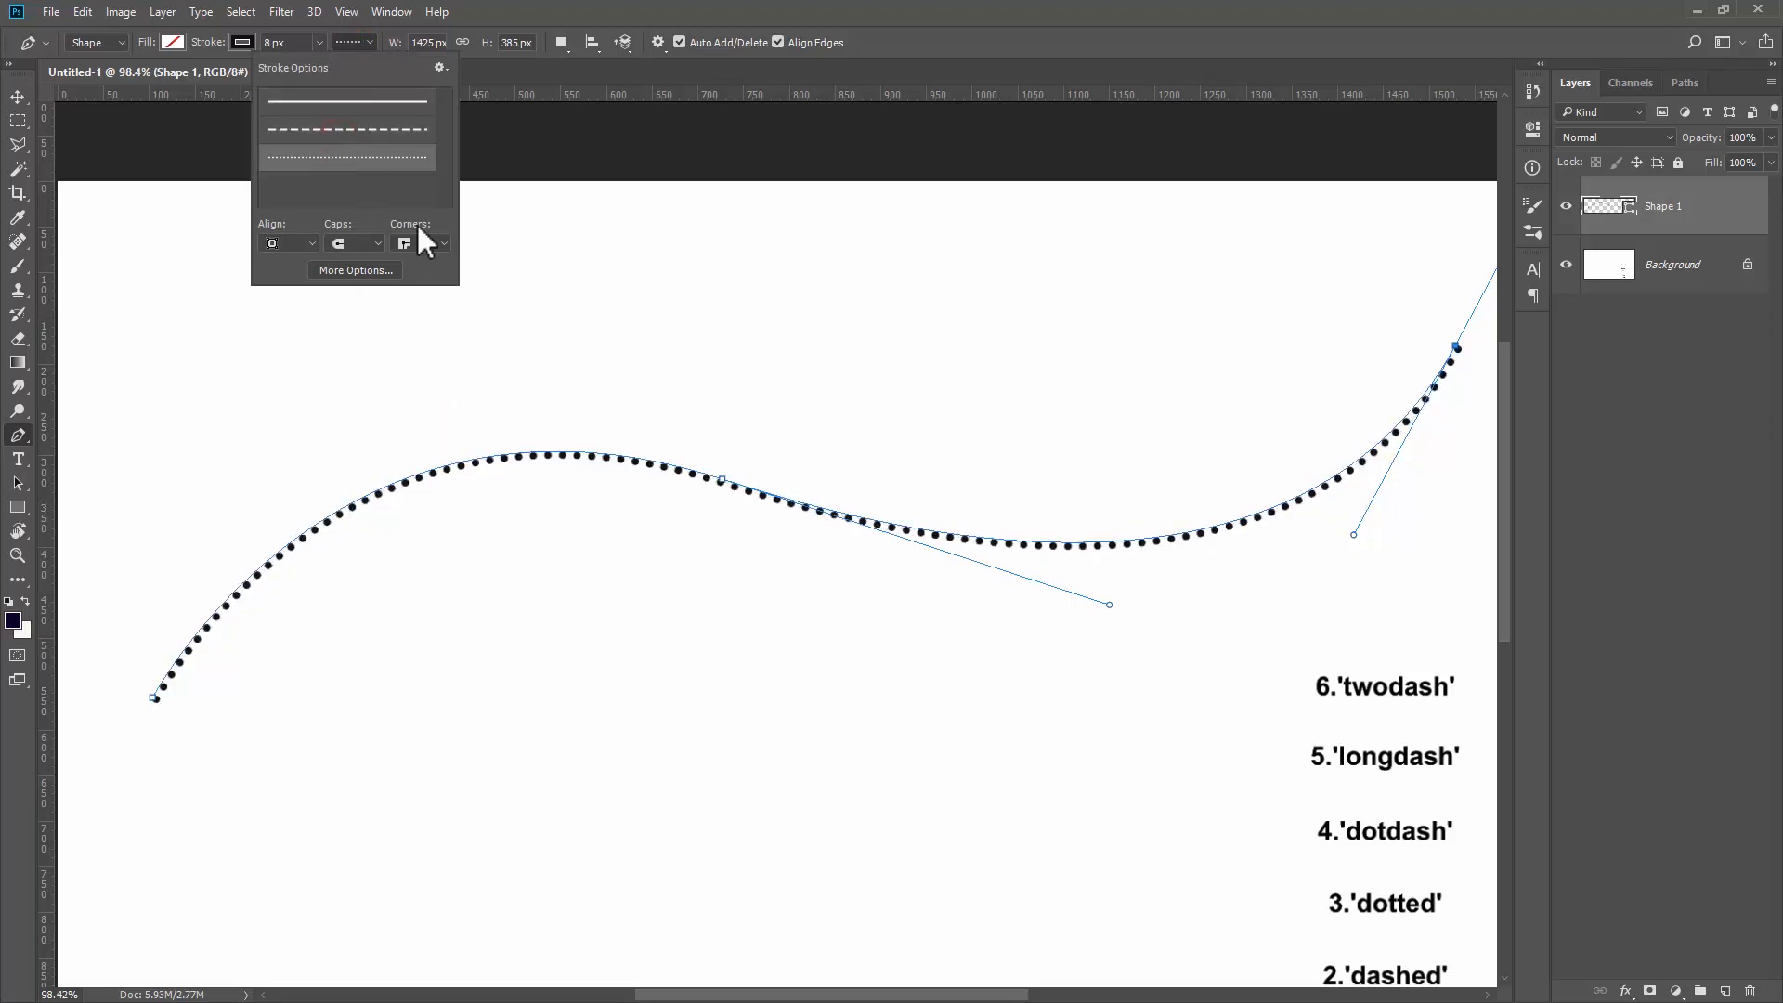
pyautogui.click(358, 131)
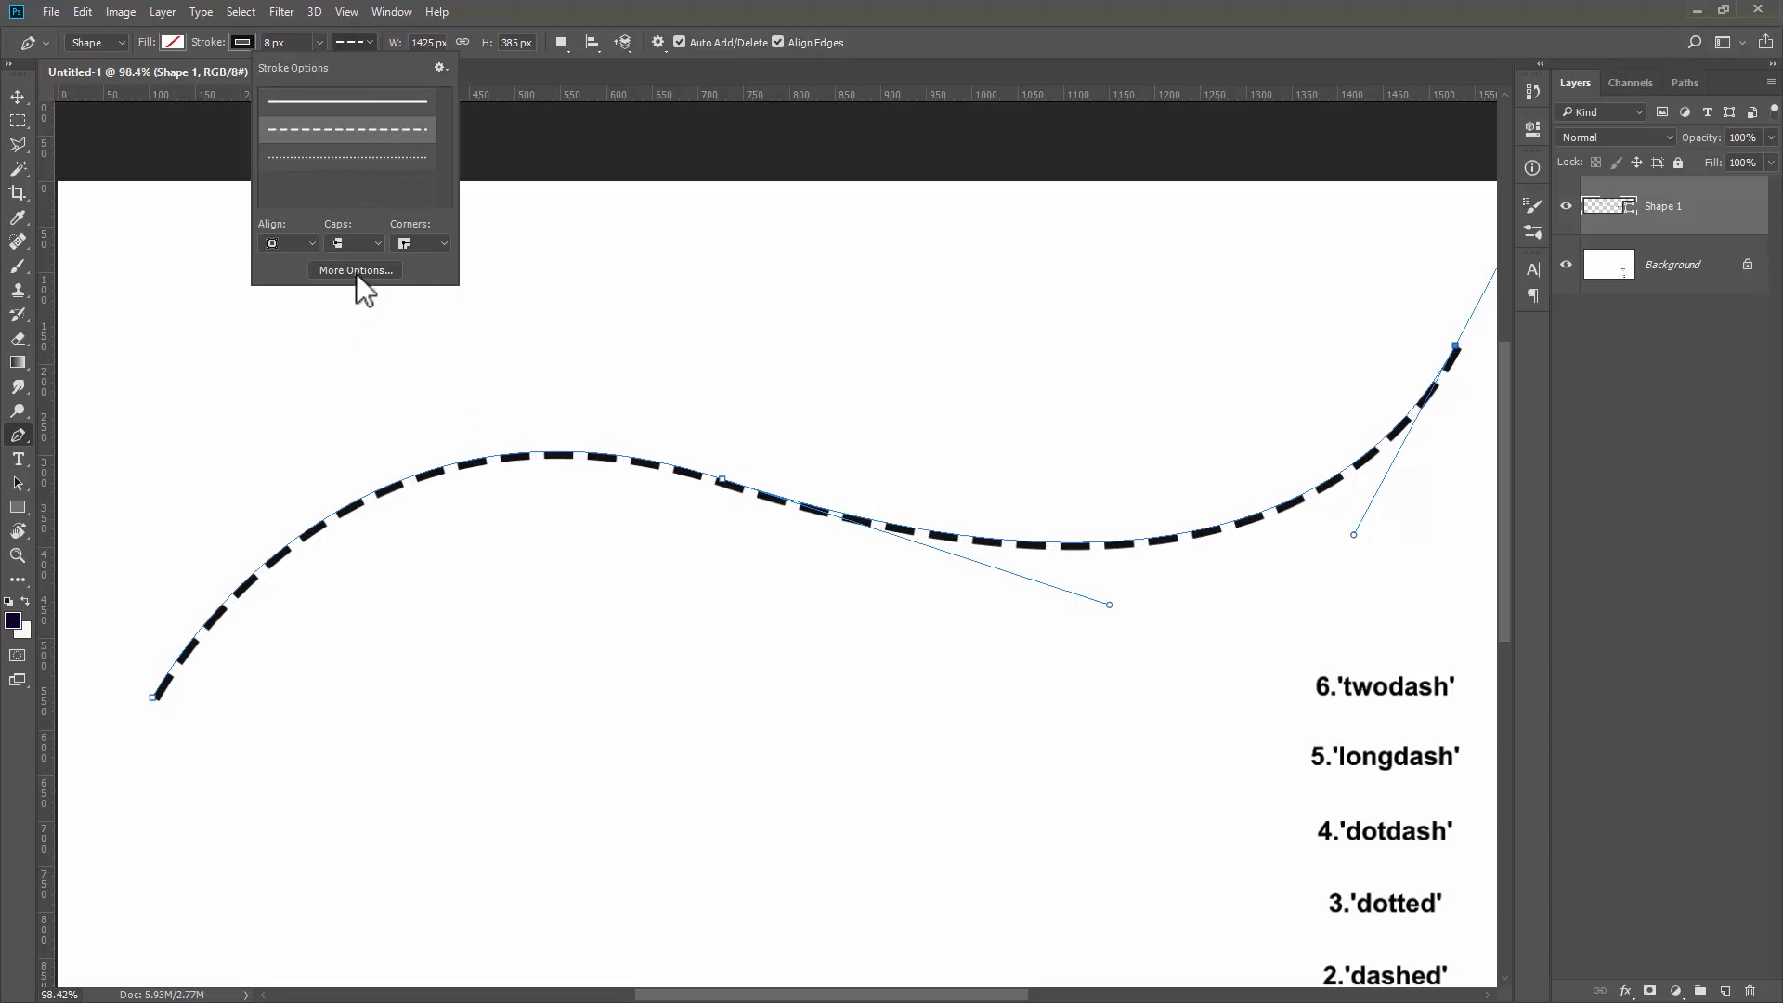
# Open the detailed stroke settings and toggle the Dashed Line option off and back on.
pyautogui.click(355, 269)
pyautogui.moveTo(663, 232); pyautogui.dragTo(596, 193)
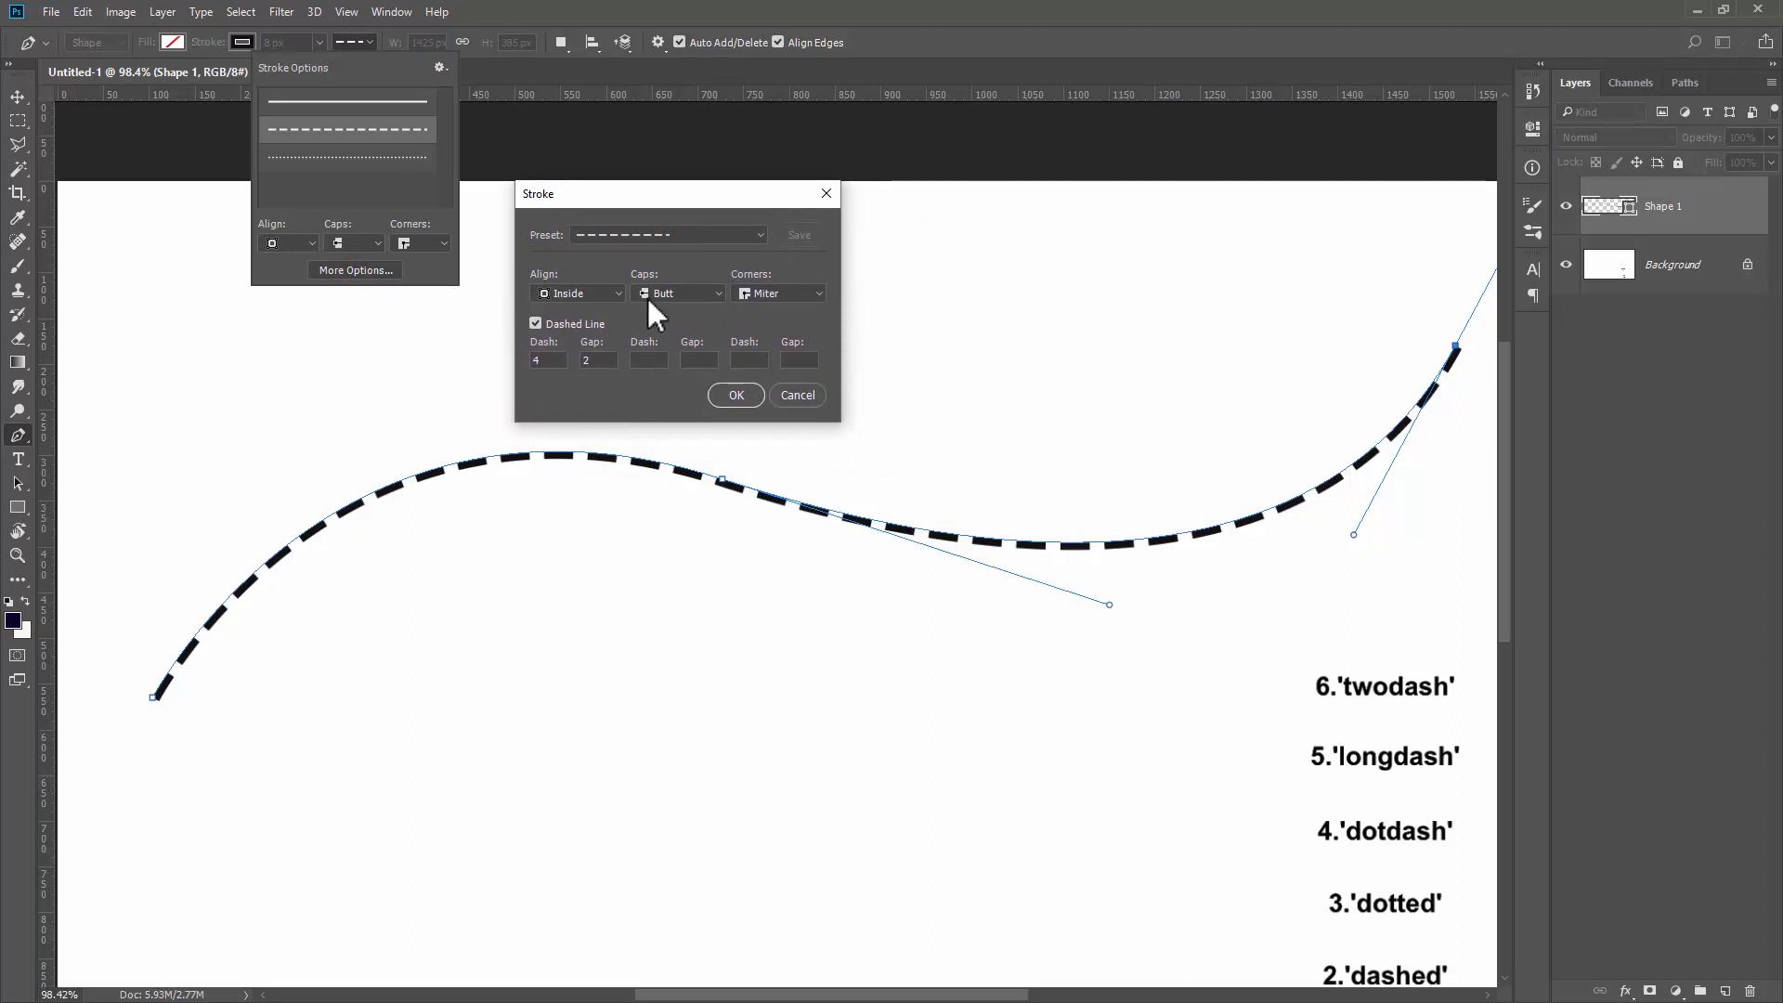
pyautogui.click(536, 323)
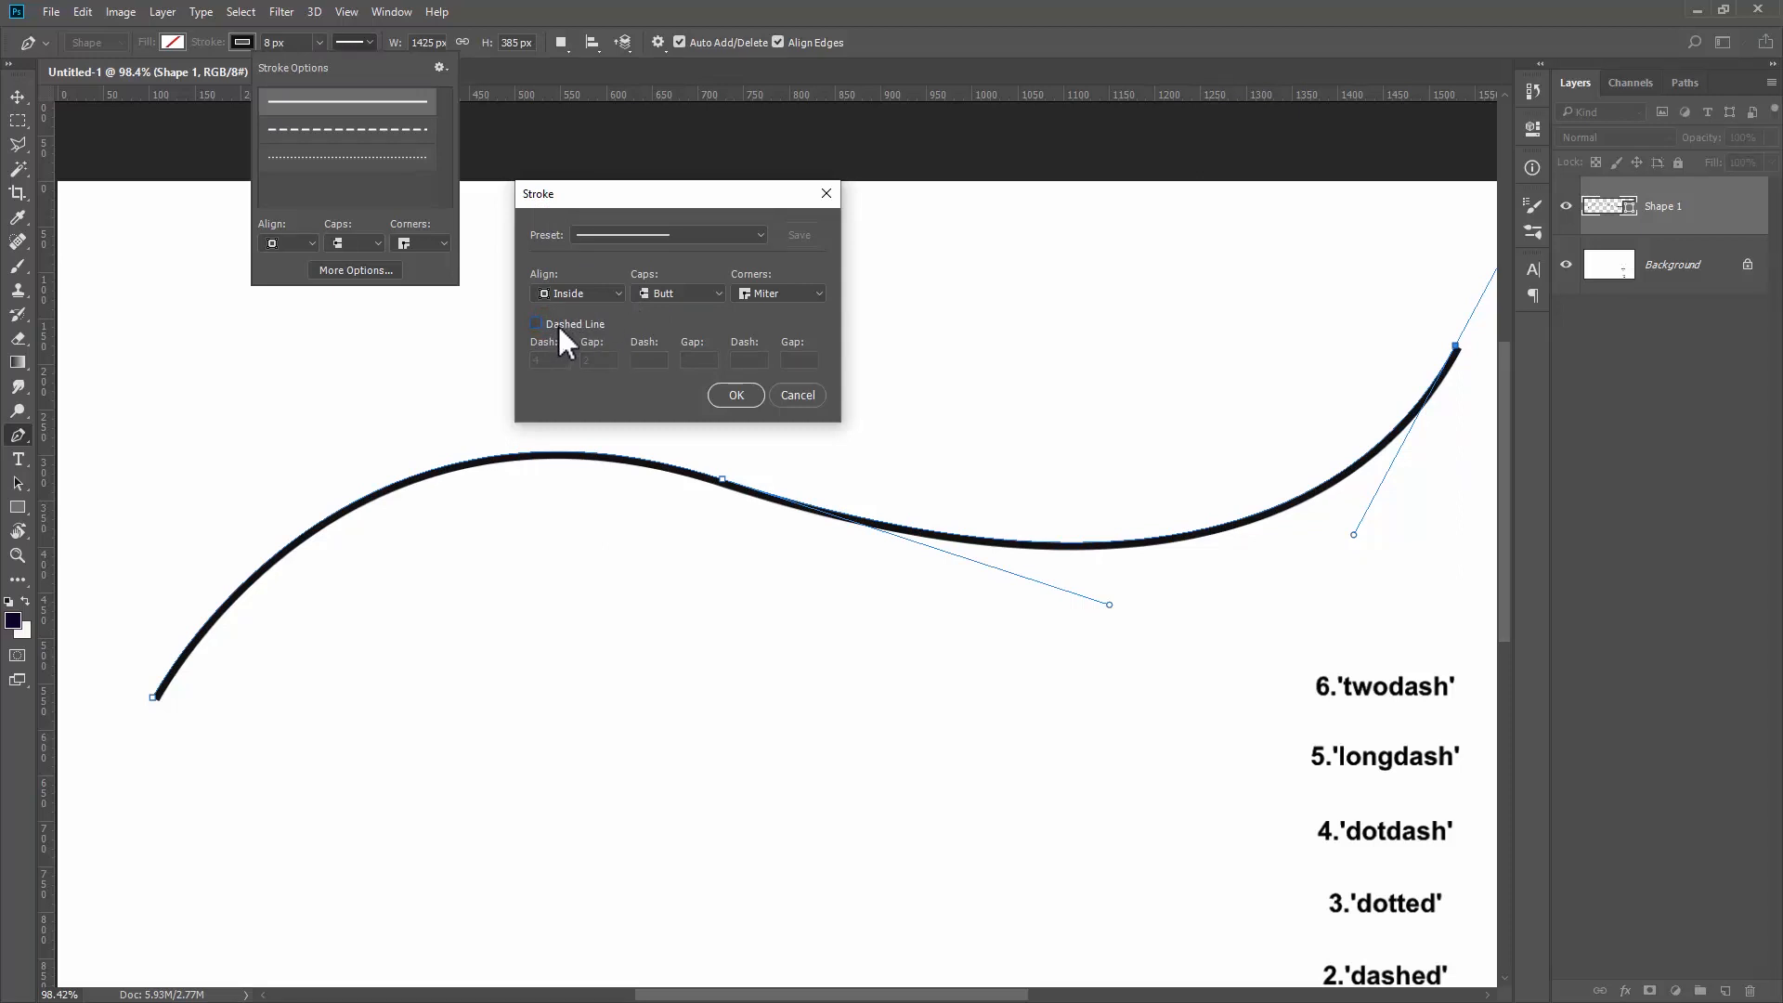
pyautogui.click(560, 324)
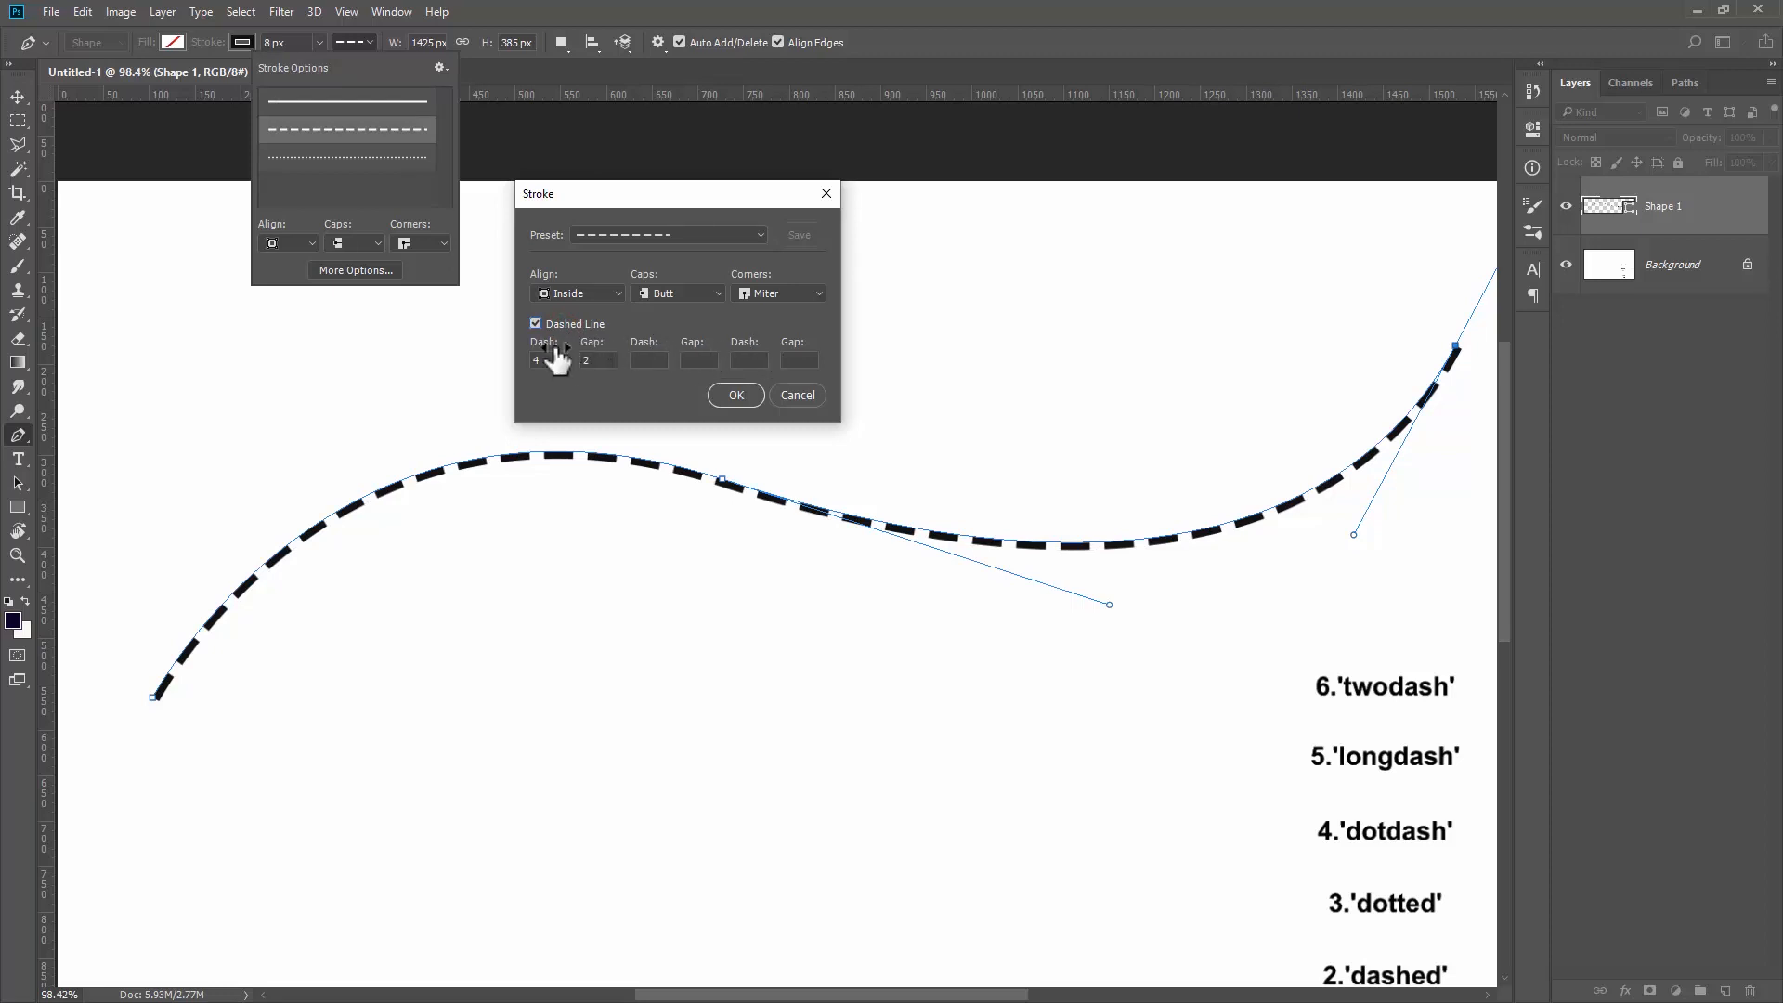
# Set the first dash to 10, the second dash to 5 and the second gap to 2.
pyautogui.click(548, 360)
pyautogui.click(605, 360)
pyautogui.moveTo(554, 360); pyautogui.dragTo(507, 360)
pyautogui.write('10')
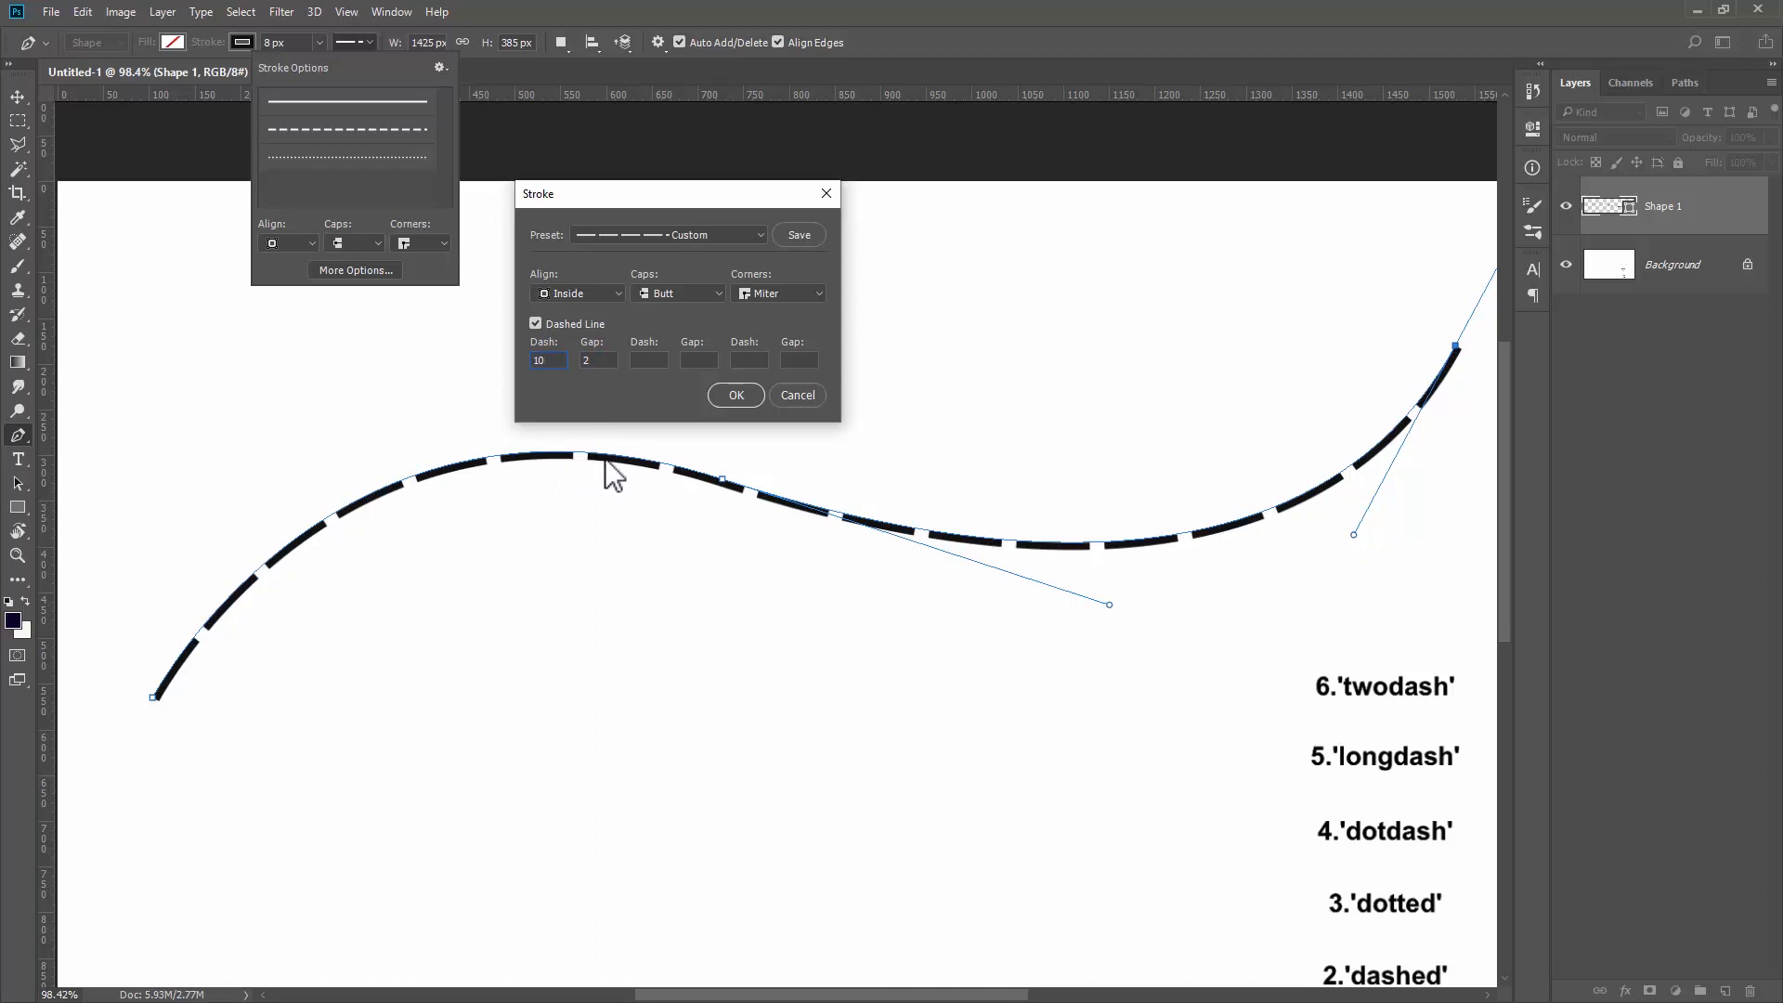
pyautogui.click(656, 359)
pyautogui.write('5')
pyautogui.click(701, 360)
pyautogui.write('2')
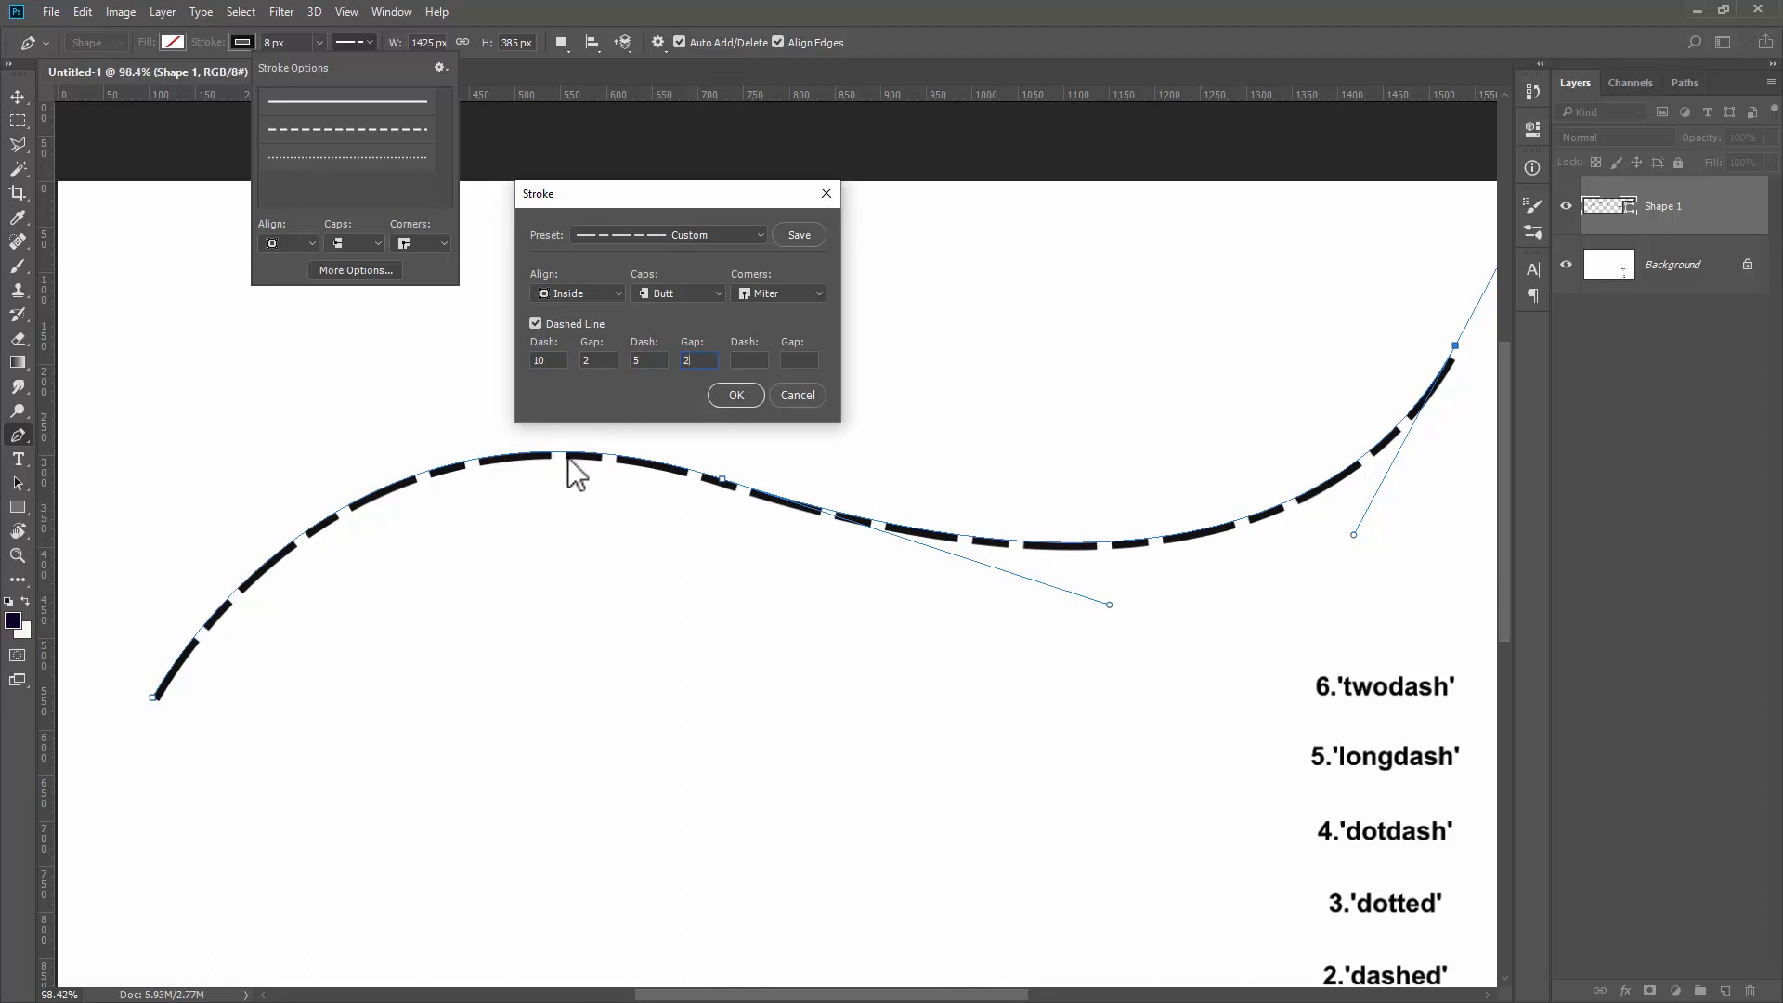
# Set the third dash to 3 and the third gap to 2.
pyautogui.click(559, 360)
pyautogui.click(603, 360)
pyautogui.click(743, 360)
pyautogui.write('1')
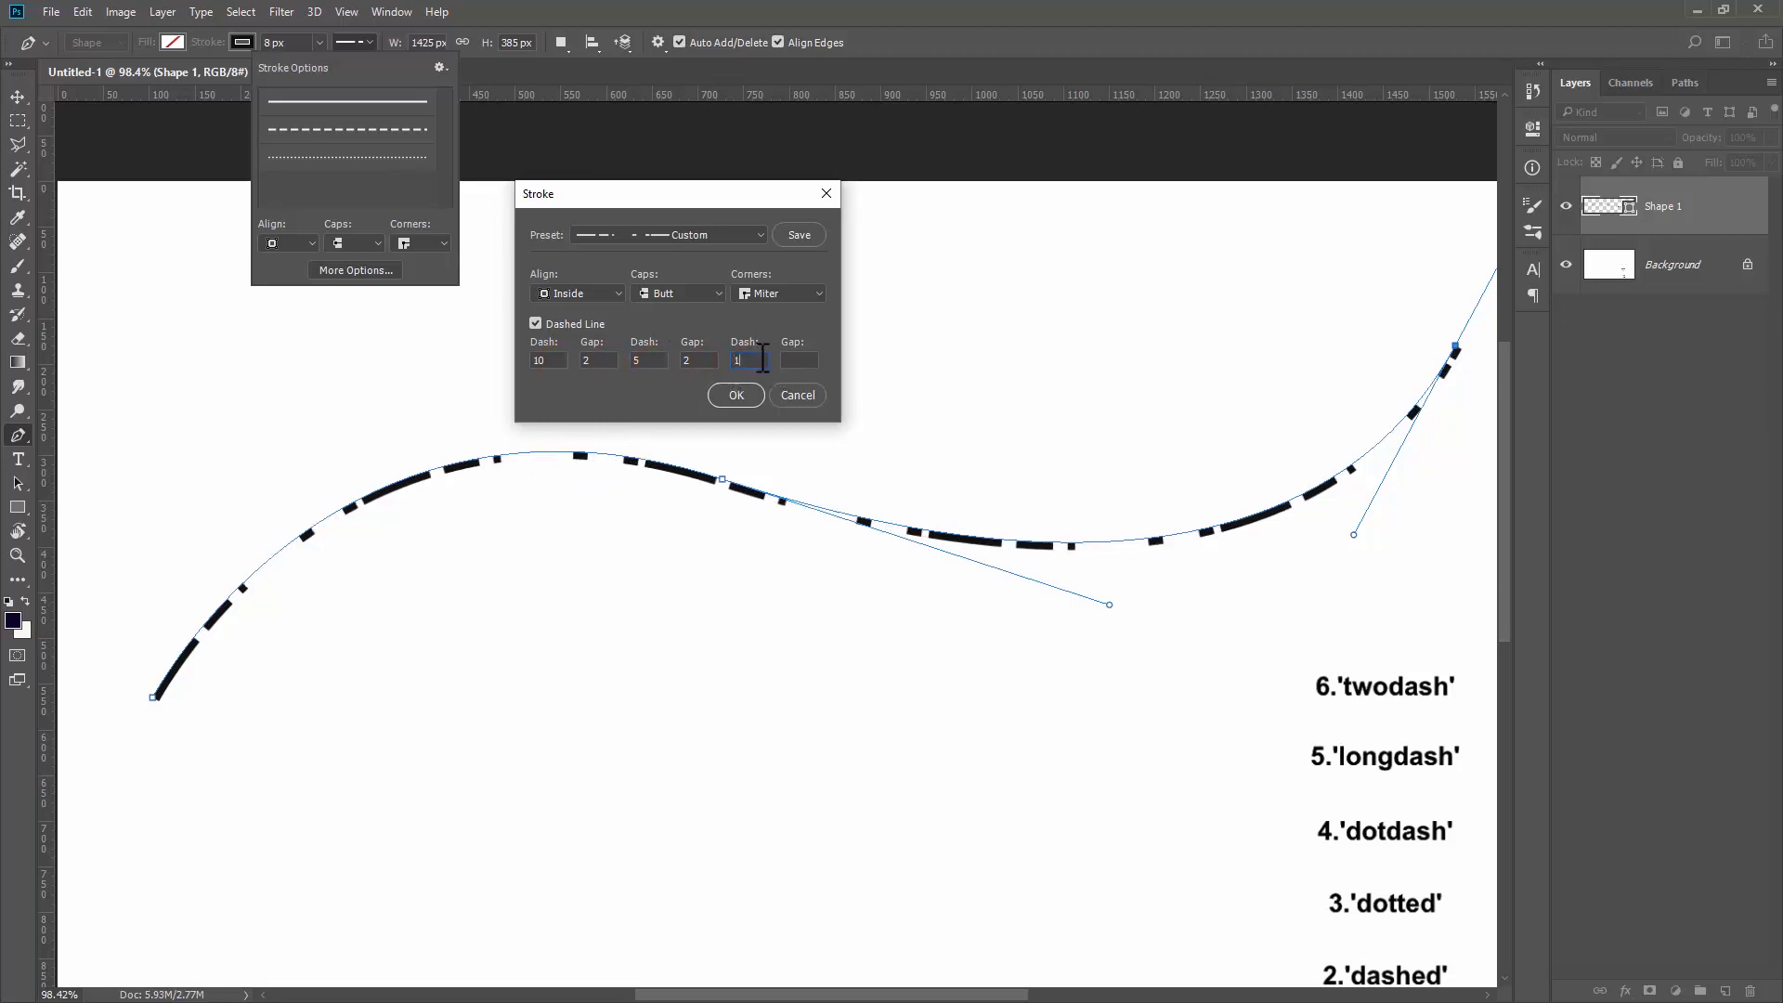
pyautogui.write('3')
pyautogui.click(805, 359)
pyautogui.write('2')
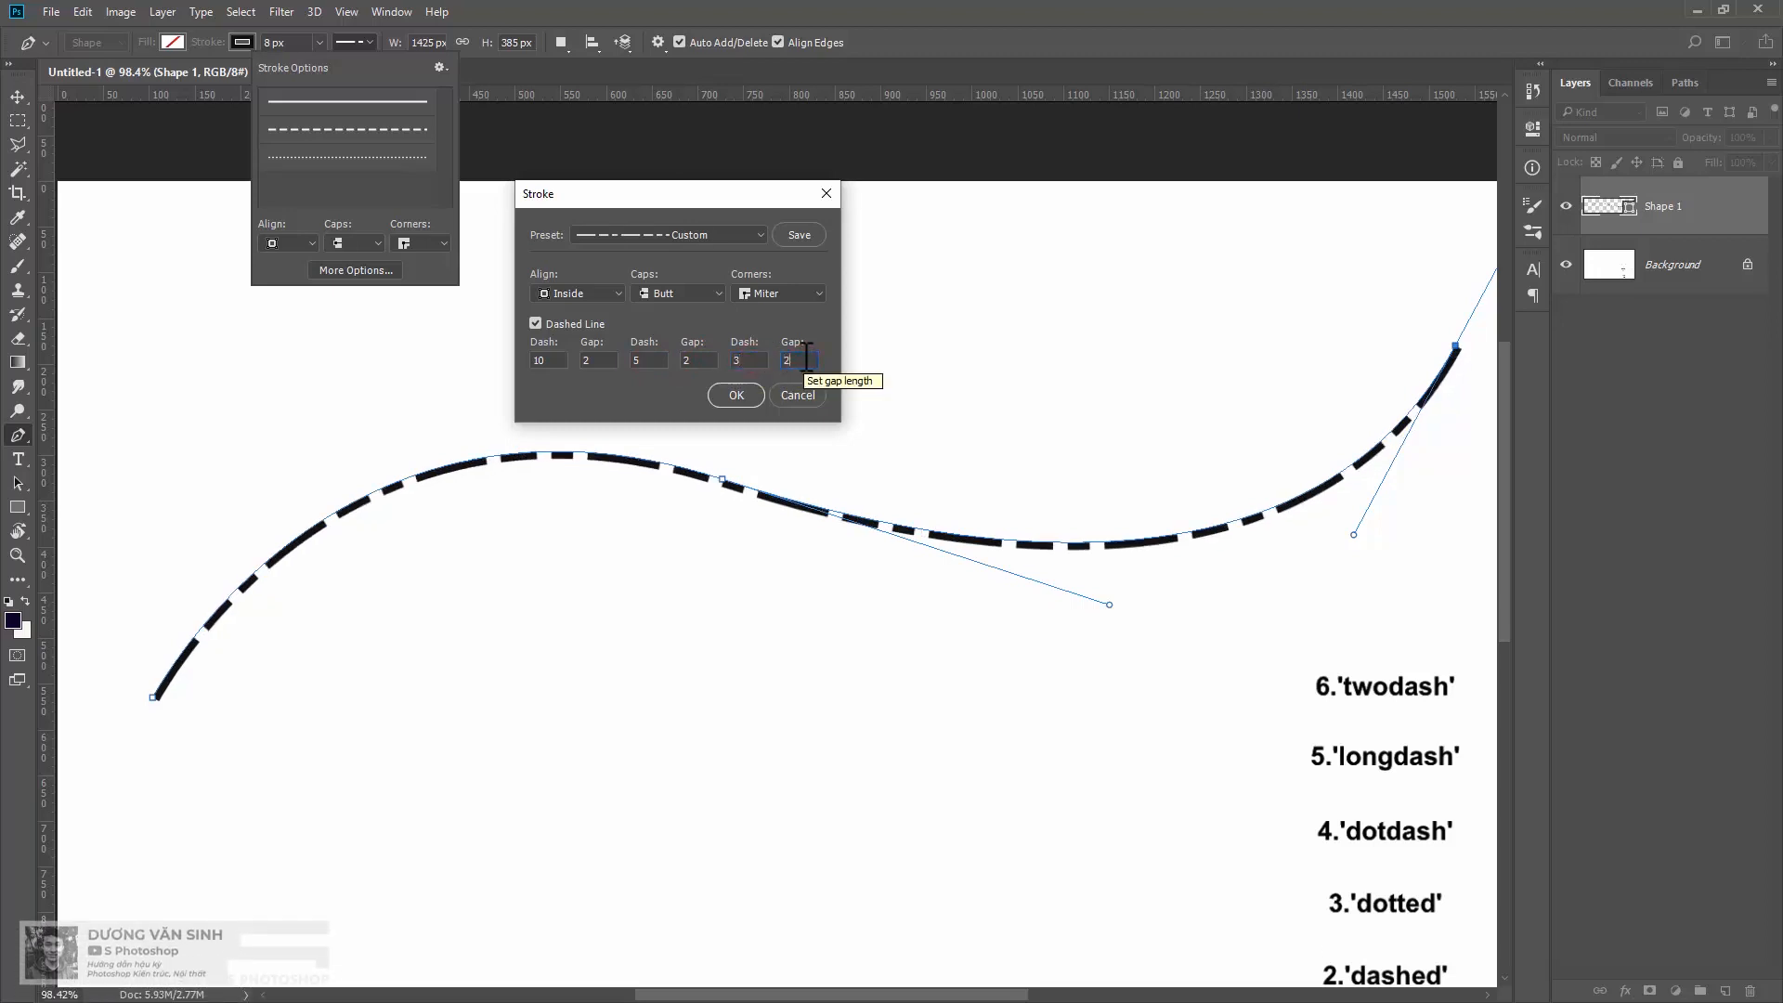
# Change the stroke's caps to Round.
pyautogui.click(653, 360)
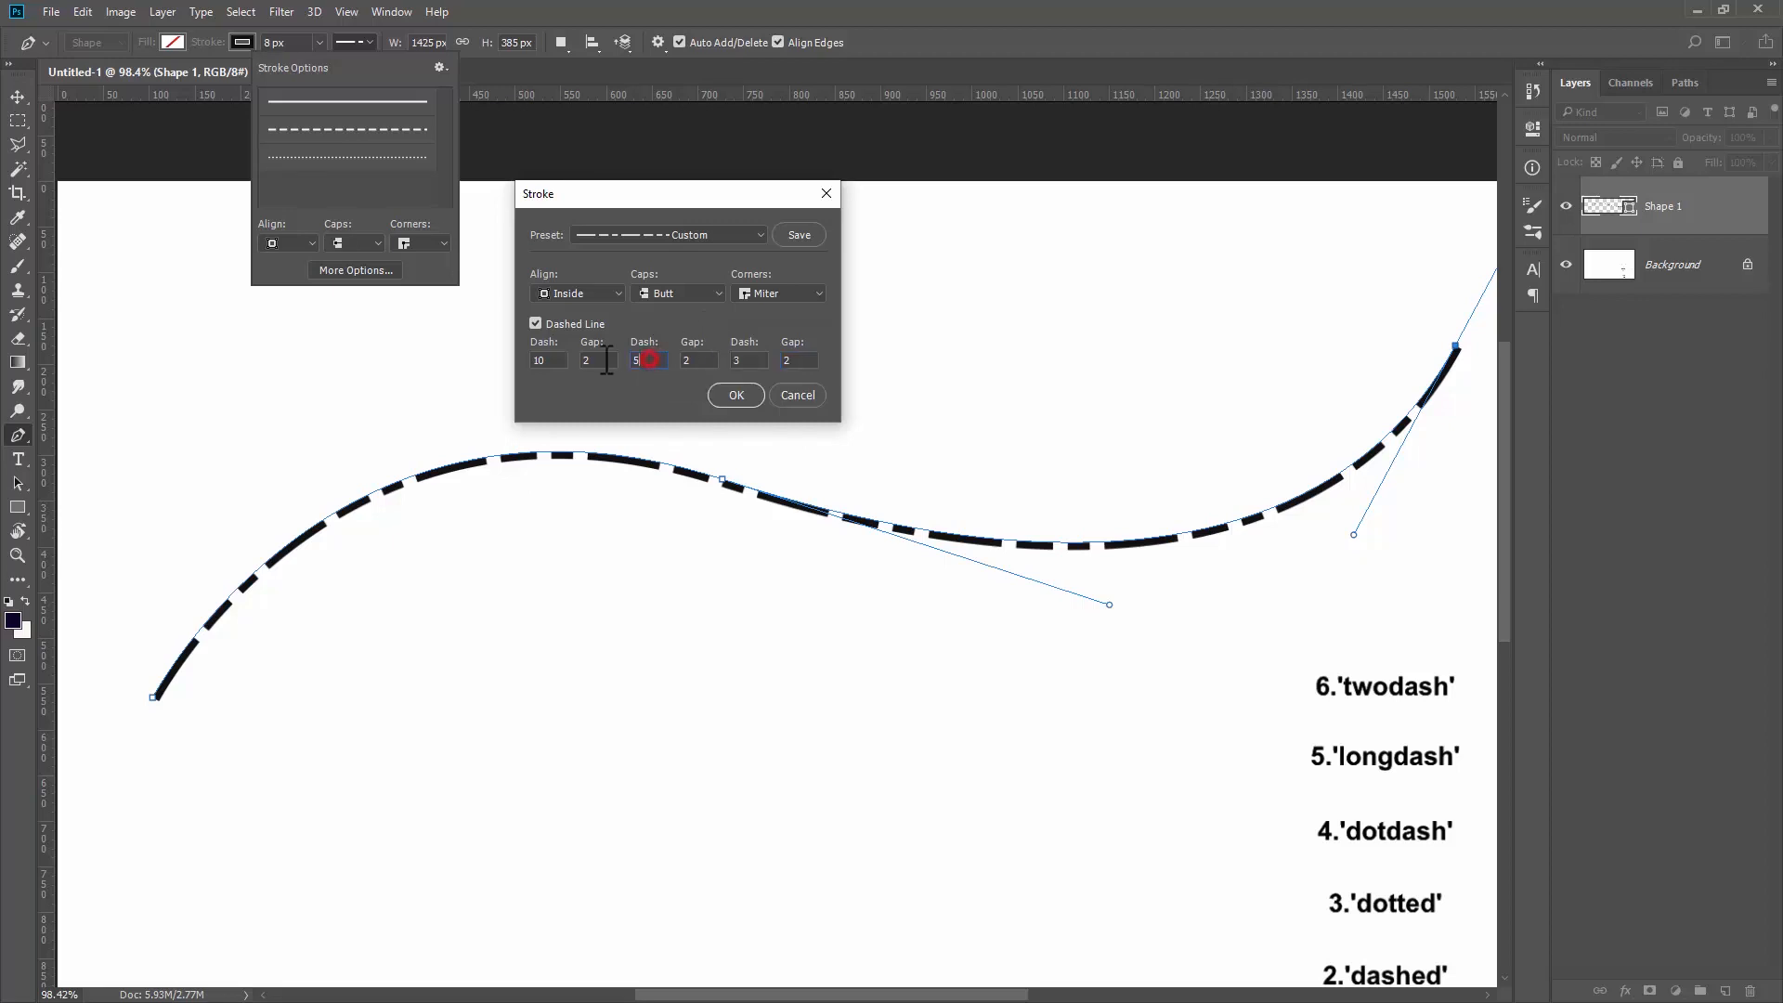
pyautogui.click(678, 293)
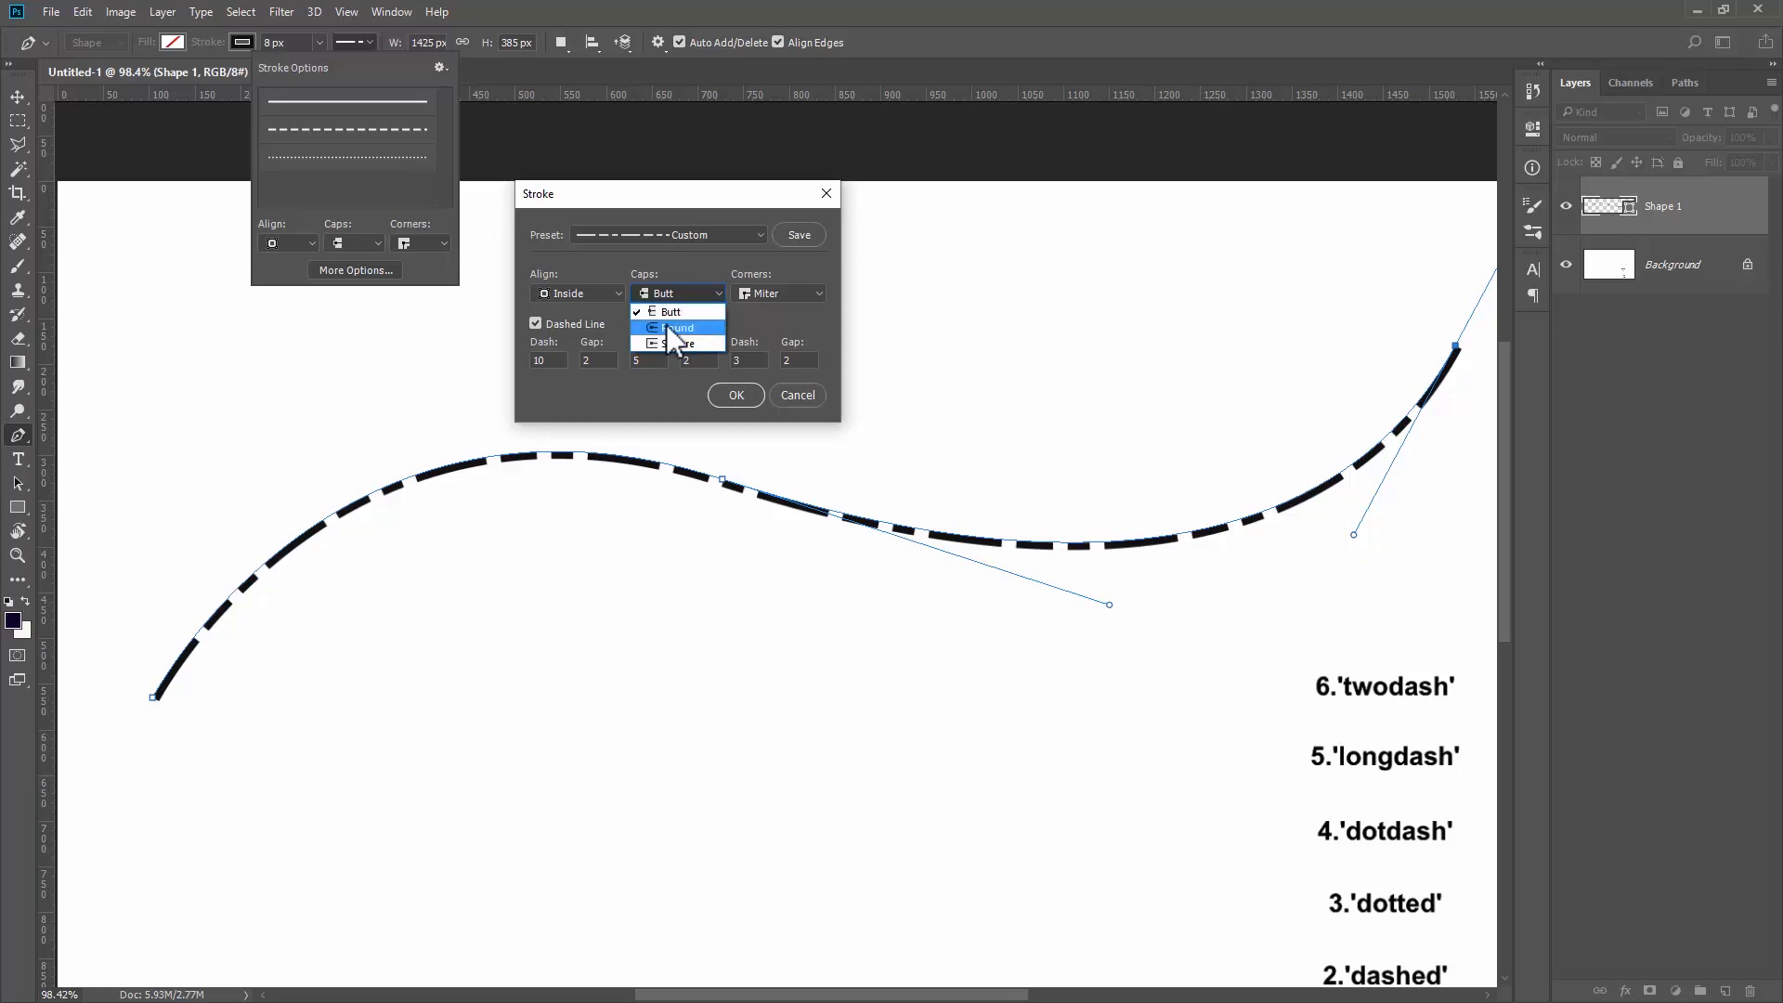
pyautogui.click(669, 329)
# Try a second dash of 1, clear the second and third dash and gap values, and set the first dash to 4.
pyautogui.doubleClick(650, 360)
pyautogui.write('1')
pyautogui.doubleClick(697, 360)
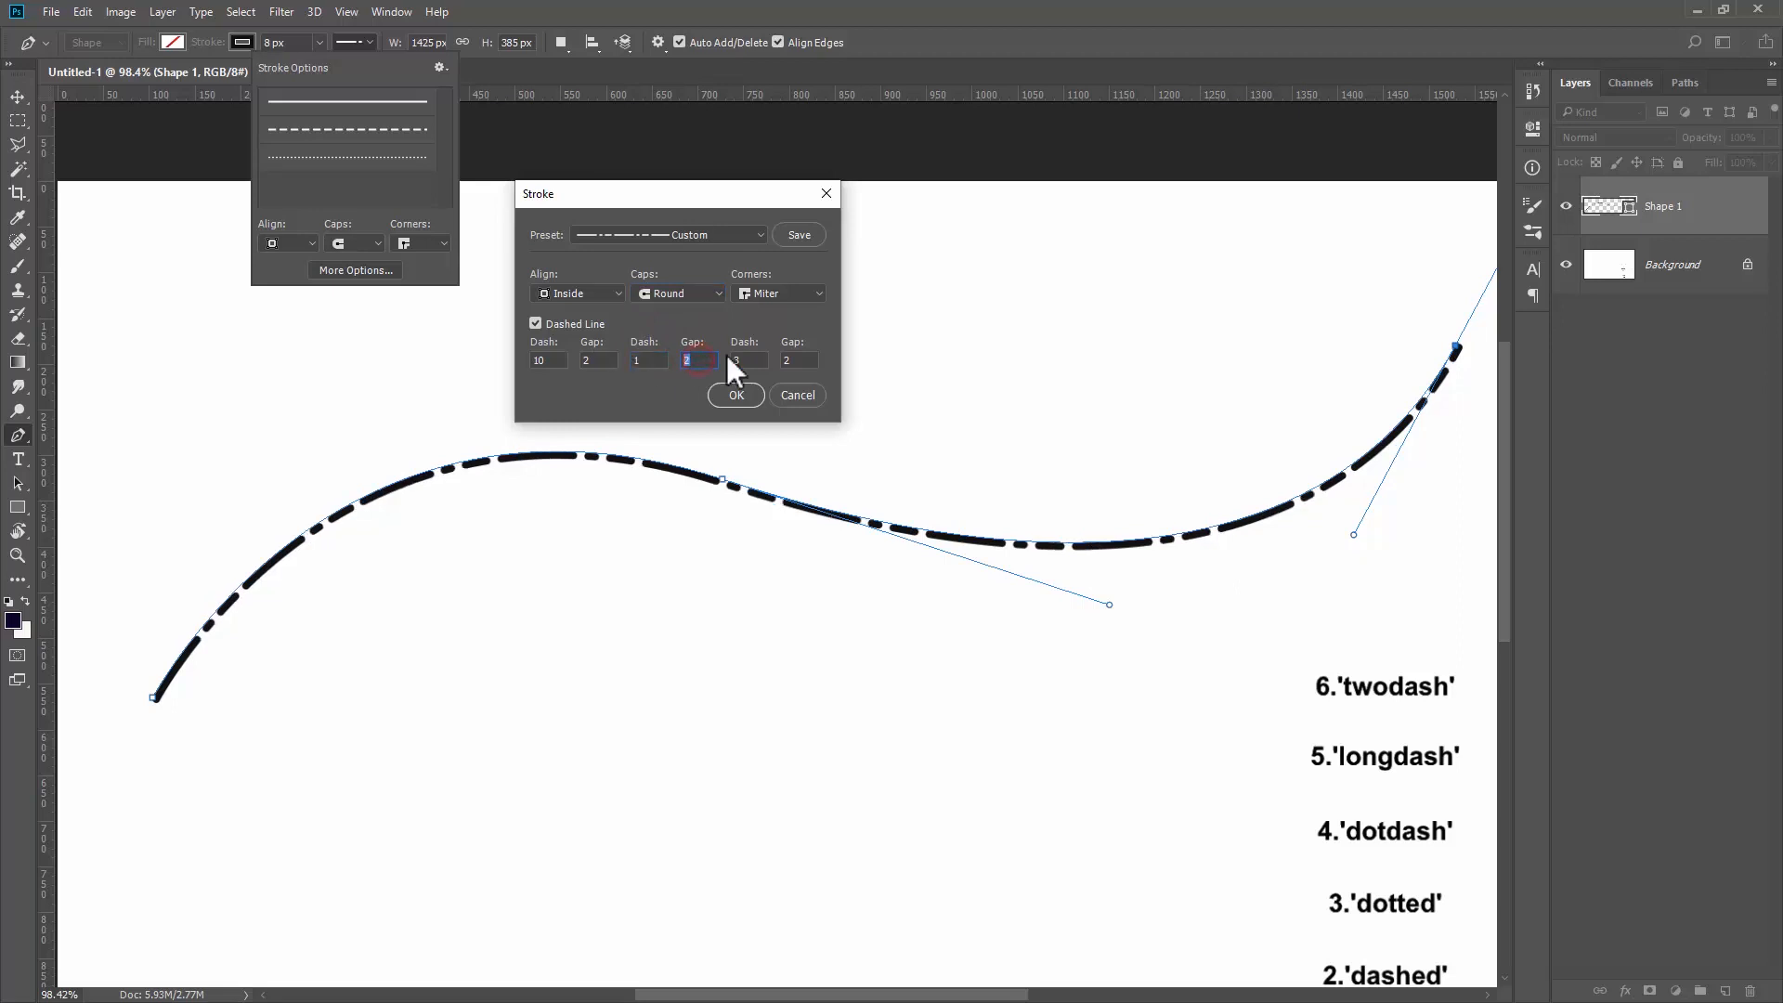
pyautogui.press('BackSpace')
pyautogui.click(796, 360)
pyautogui.doubleClick(648, 360)
pyautogui.press('BackSpace')
pyautogui.doubleClick(594, 361)
pyautogui.doubleClick(561, 360)
pyautogui.write('4')
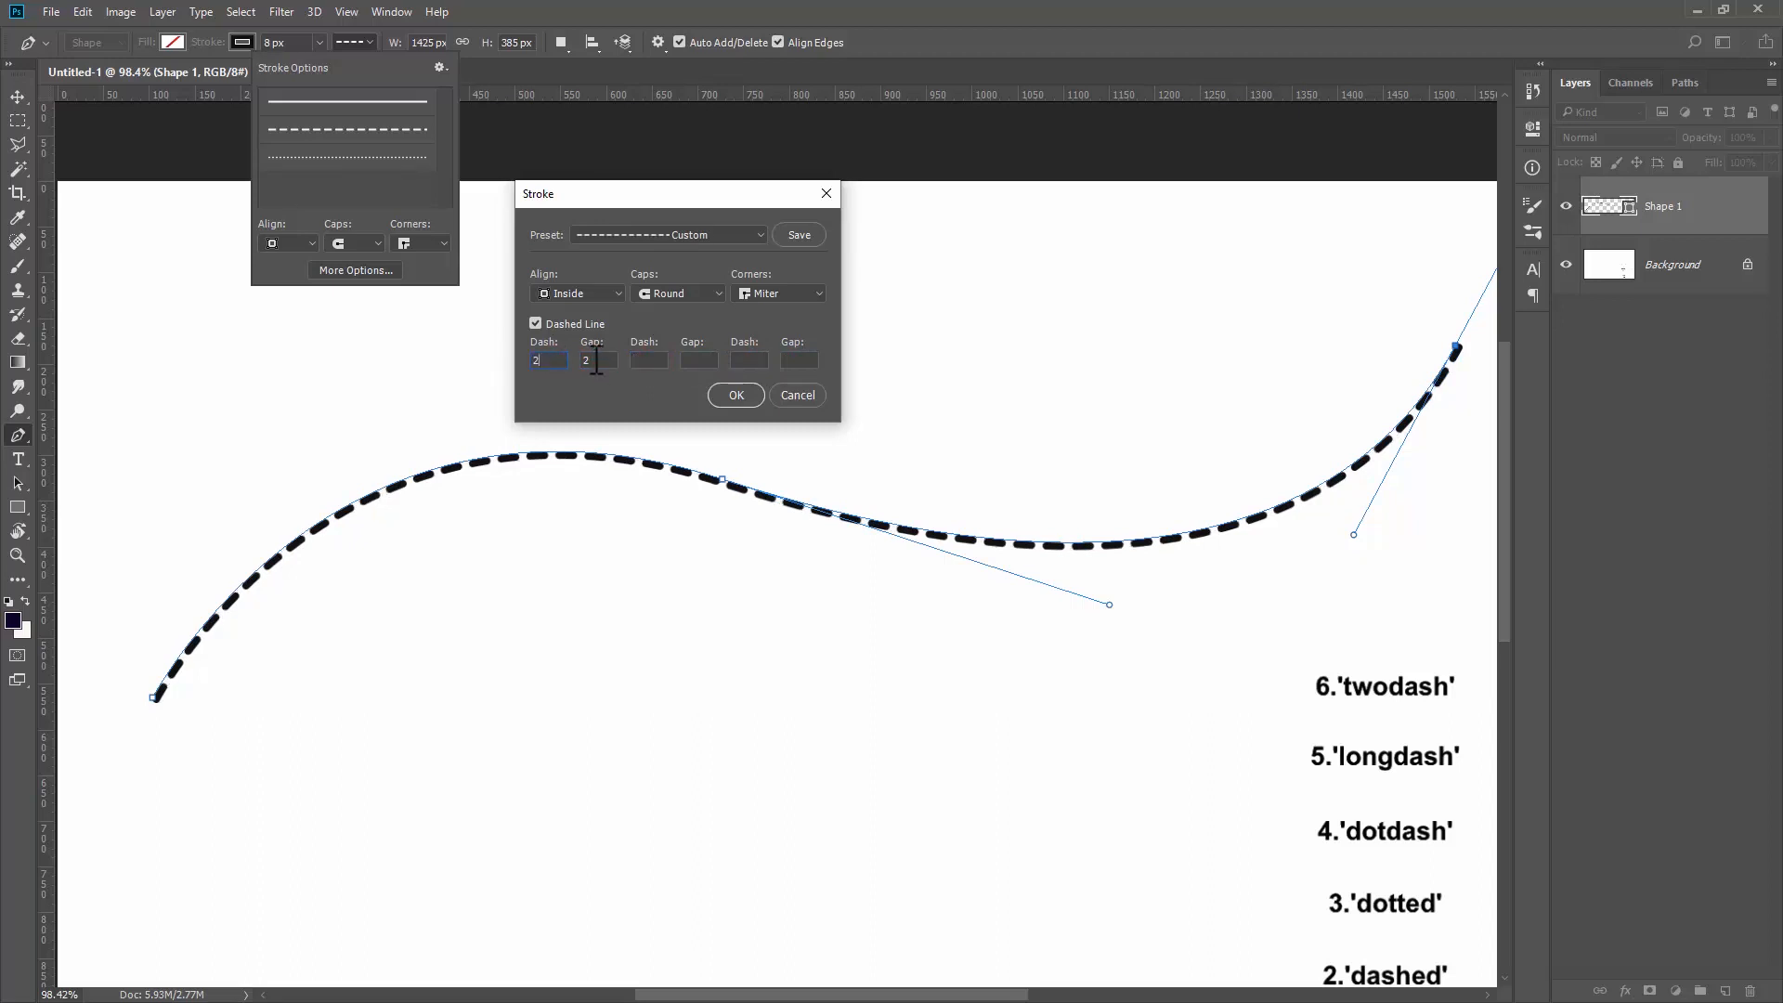
# Set the second dash to 0 and the second gap to 2, comparing Butt caps with Round and keeping Round.
pyautogui.click(602, 358)
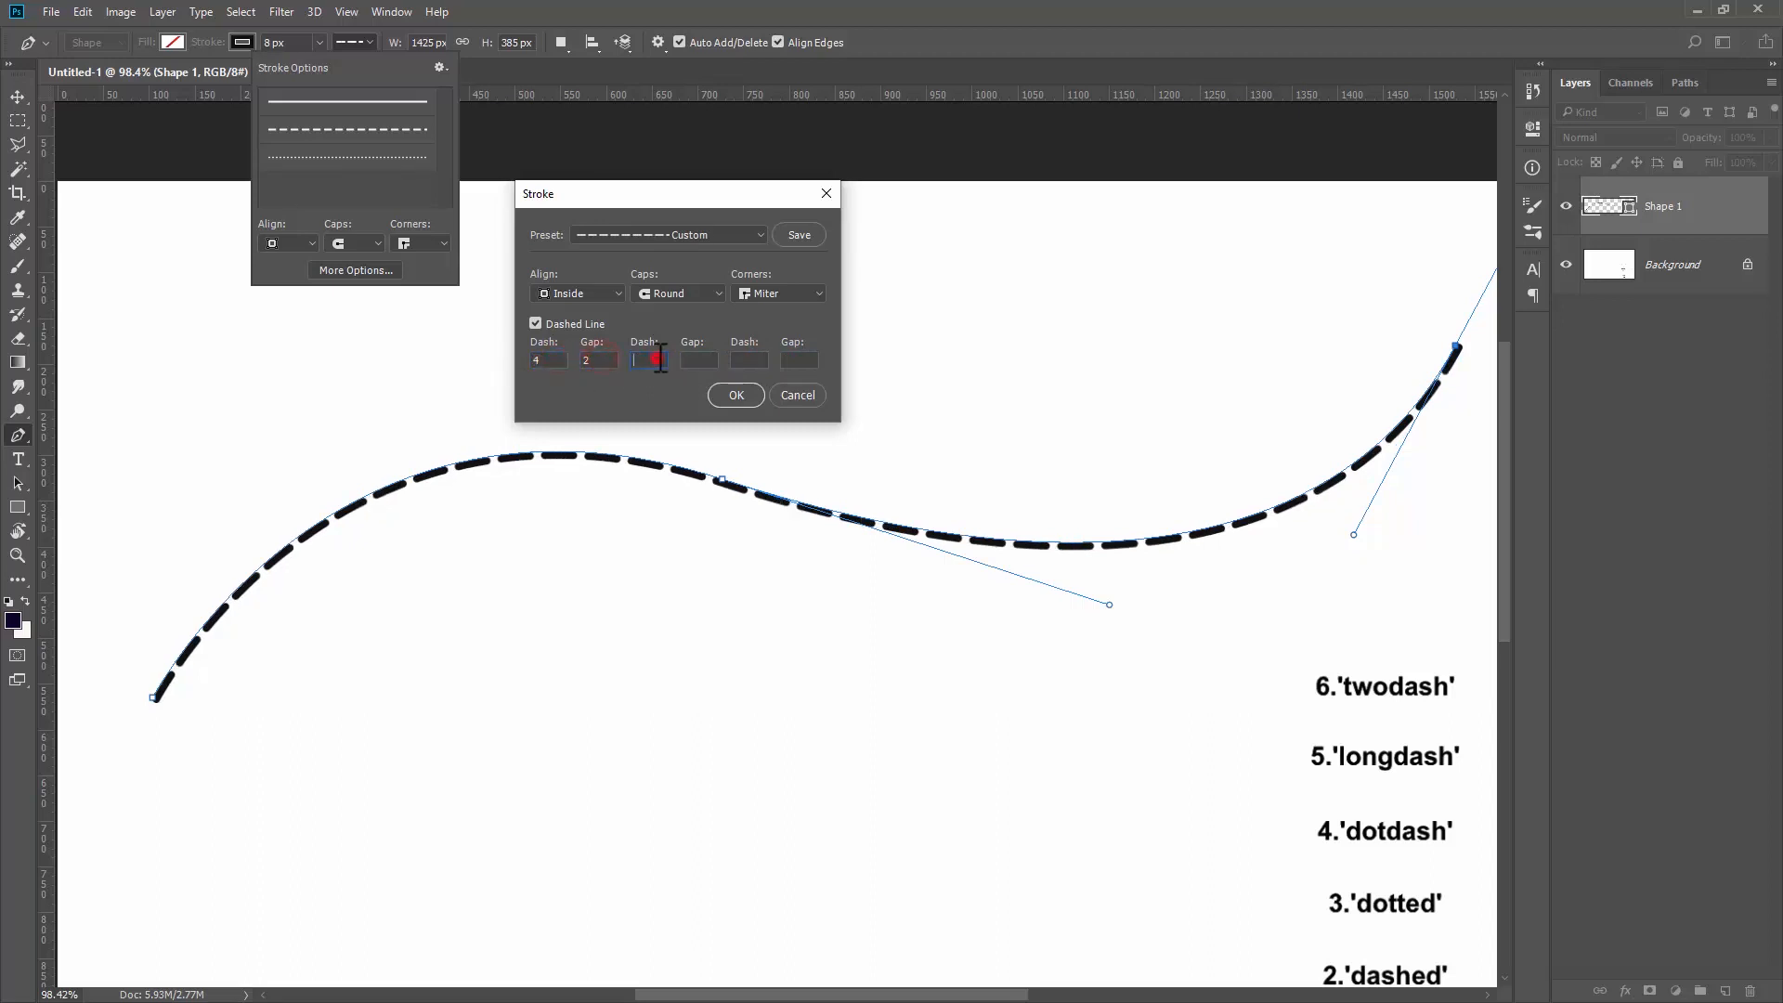
pyautogui.write('0')
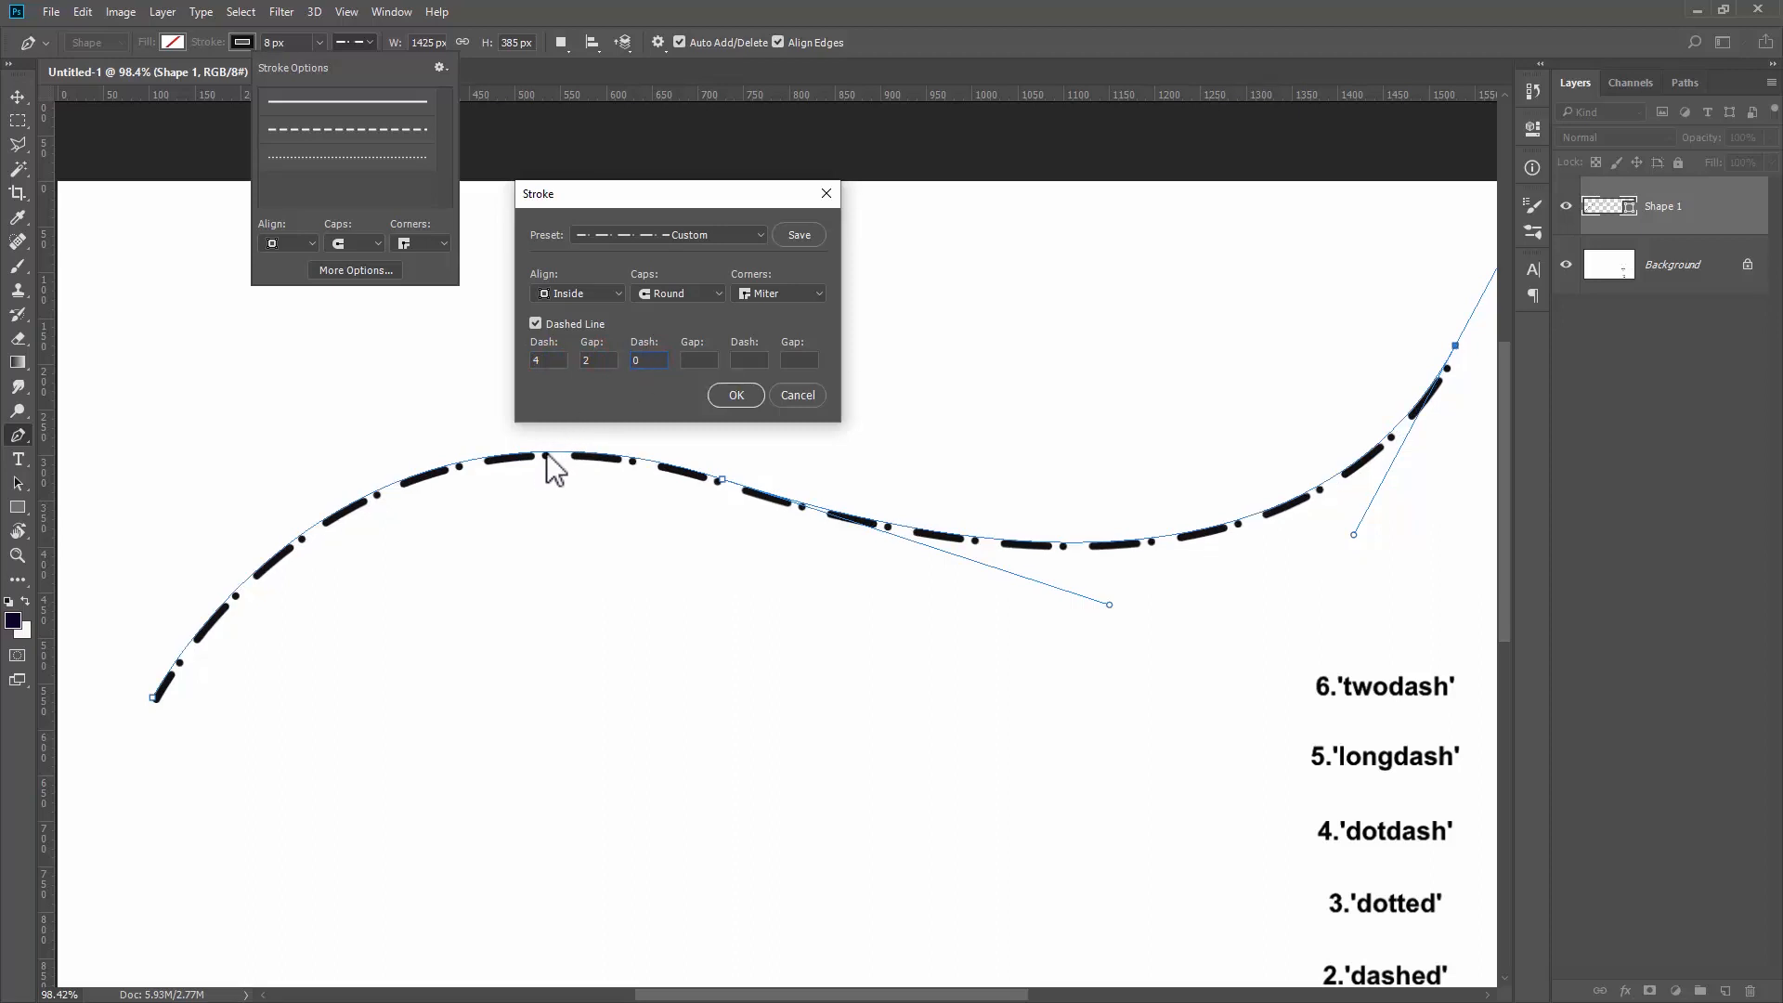
pyautogui.click(665, 296)
pyautogui.click(660, 310)
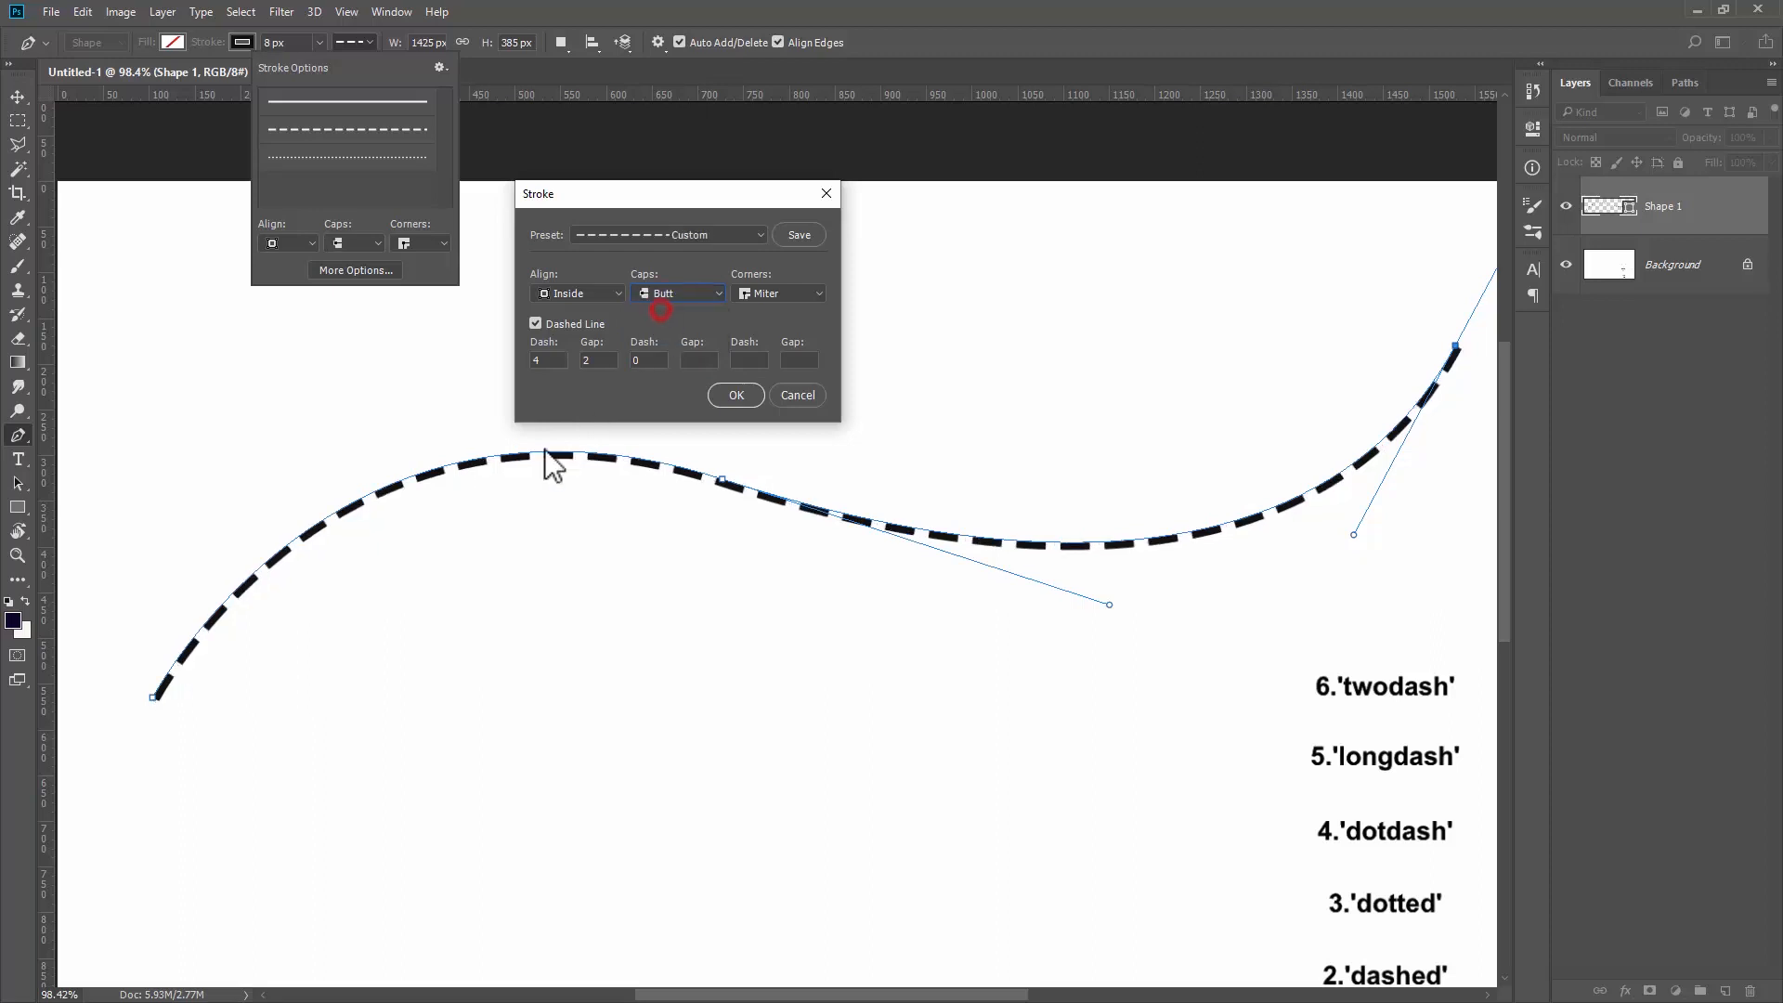
pyautogui.click(682, 294)
pyautogui.click(665, 326)
pyautogui.click(705, 358)
pyautogui.write('2')
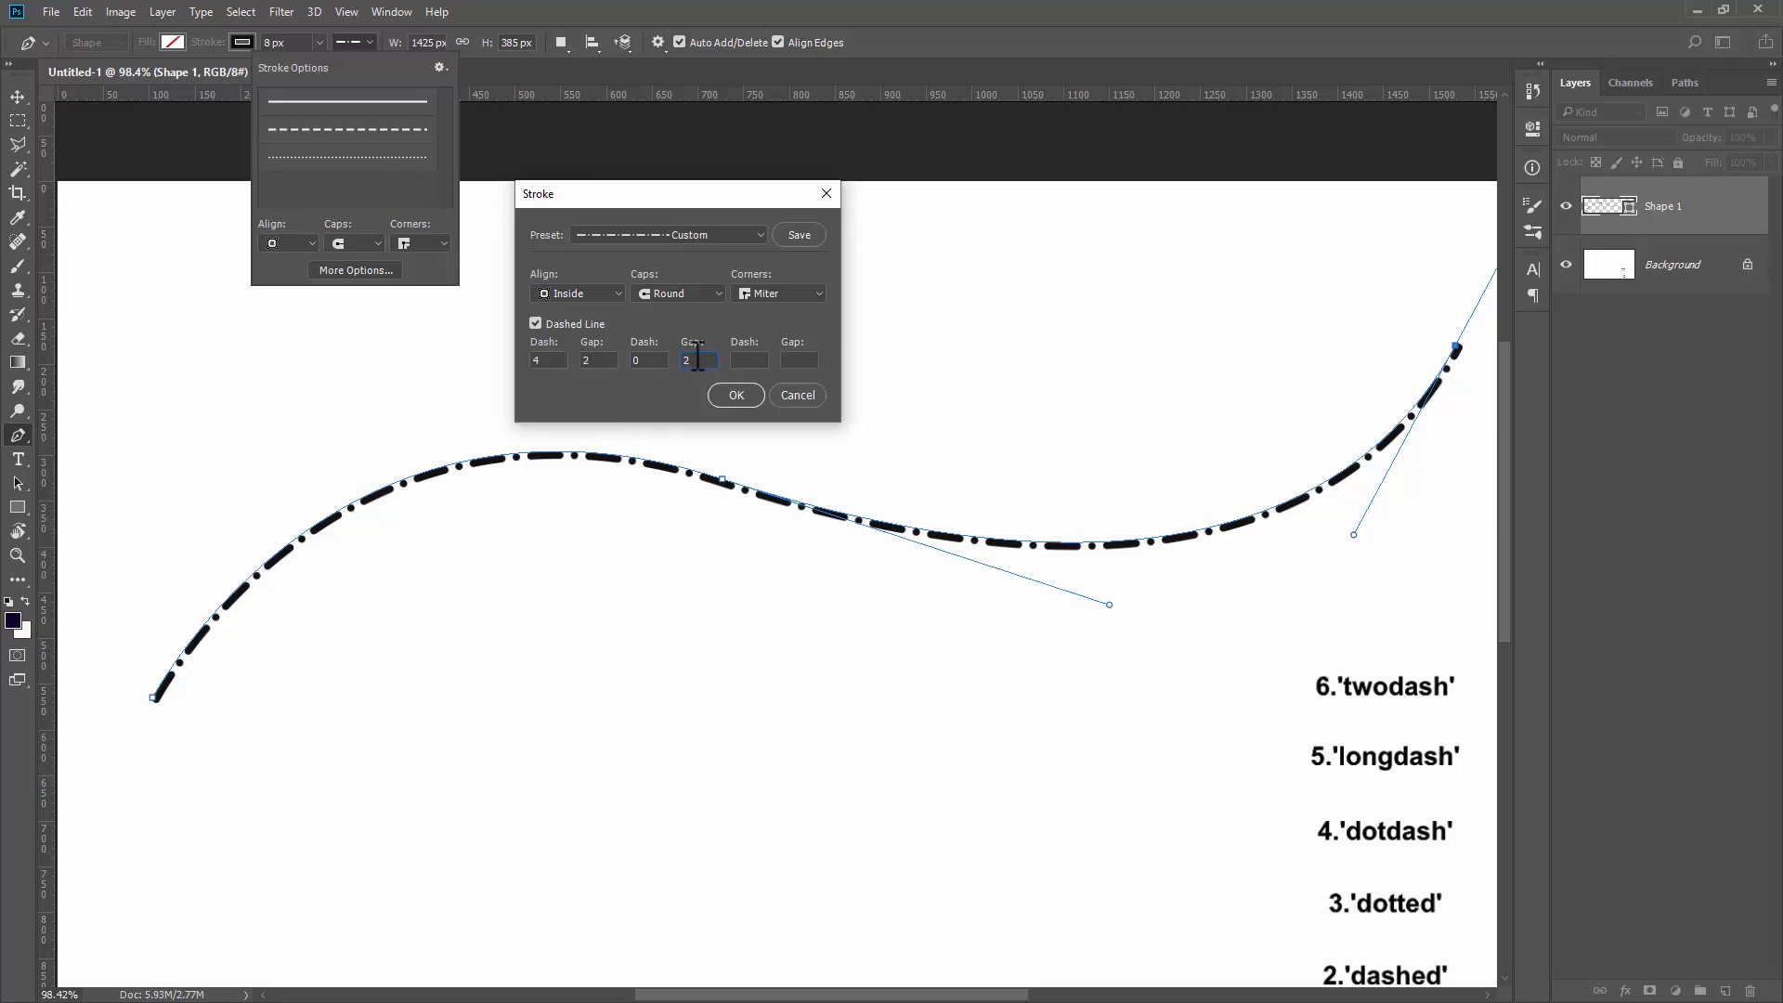
# Set the first and second gaps to 5 and the first dash to 10.
pyautogui.click(748, 361)
pyautogui.doubleClick(704, 360)
pyautogui.write('5')
pyautogui.doubleClick(599, 361)
pyautogui.write('5')
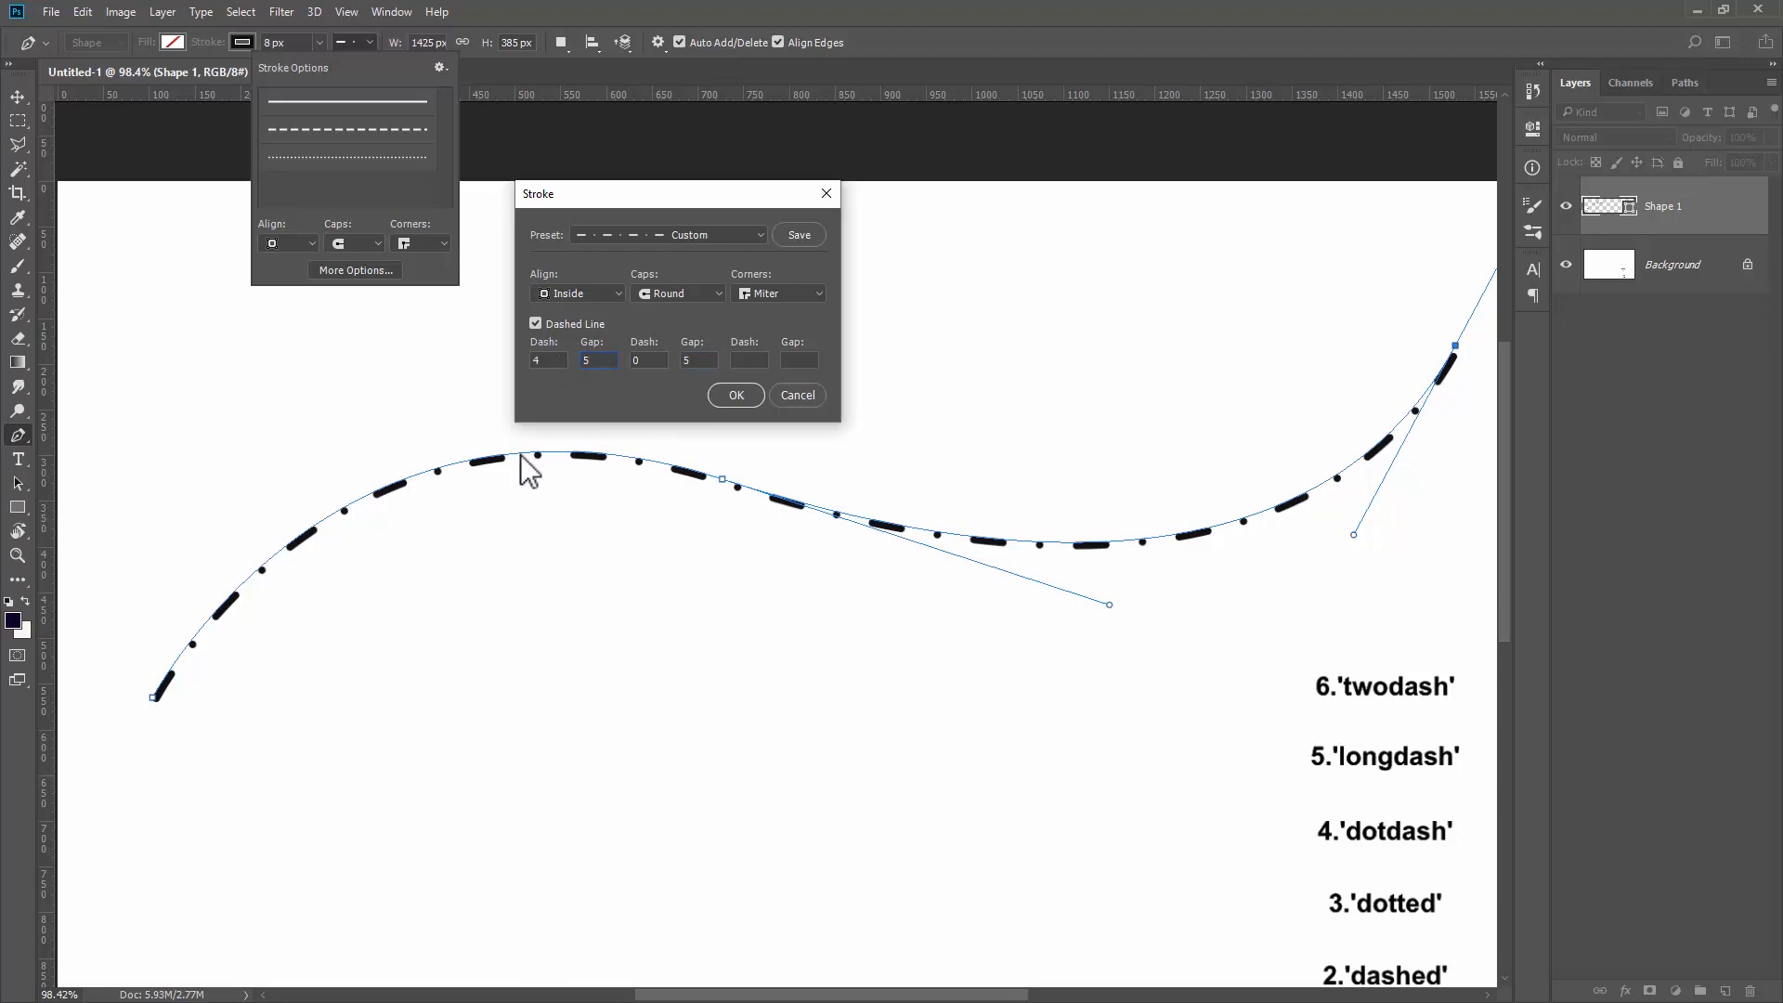
pyautogui.doubleClick(556, 359)
pyautogui.write('10')
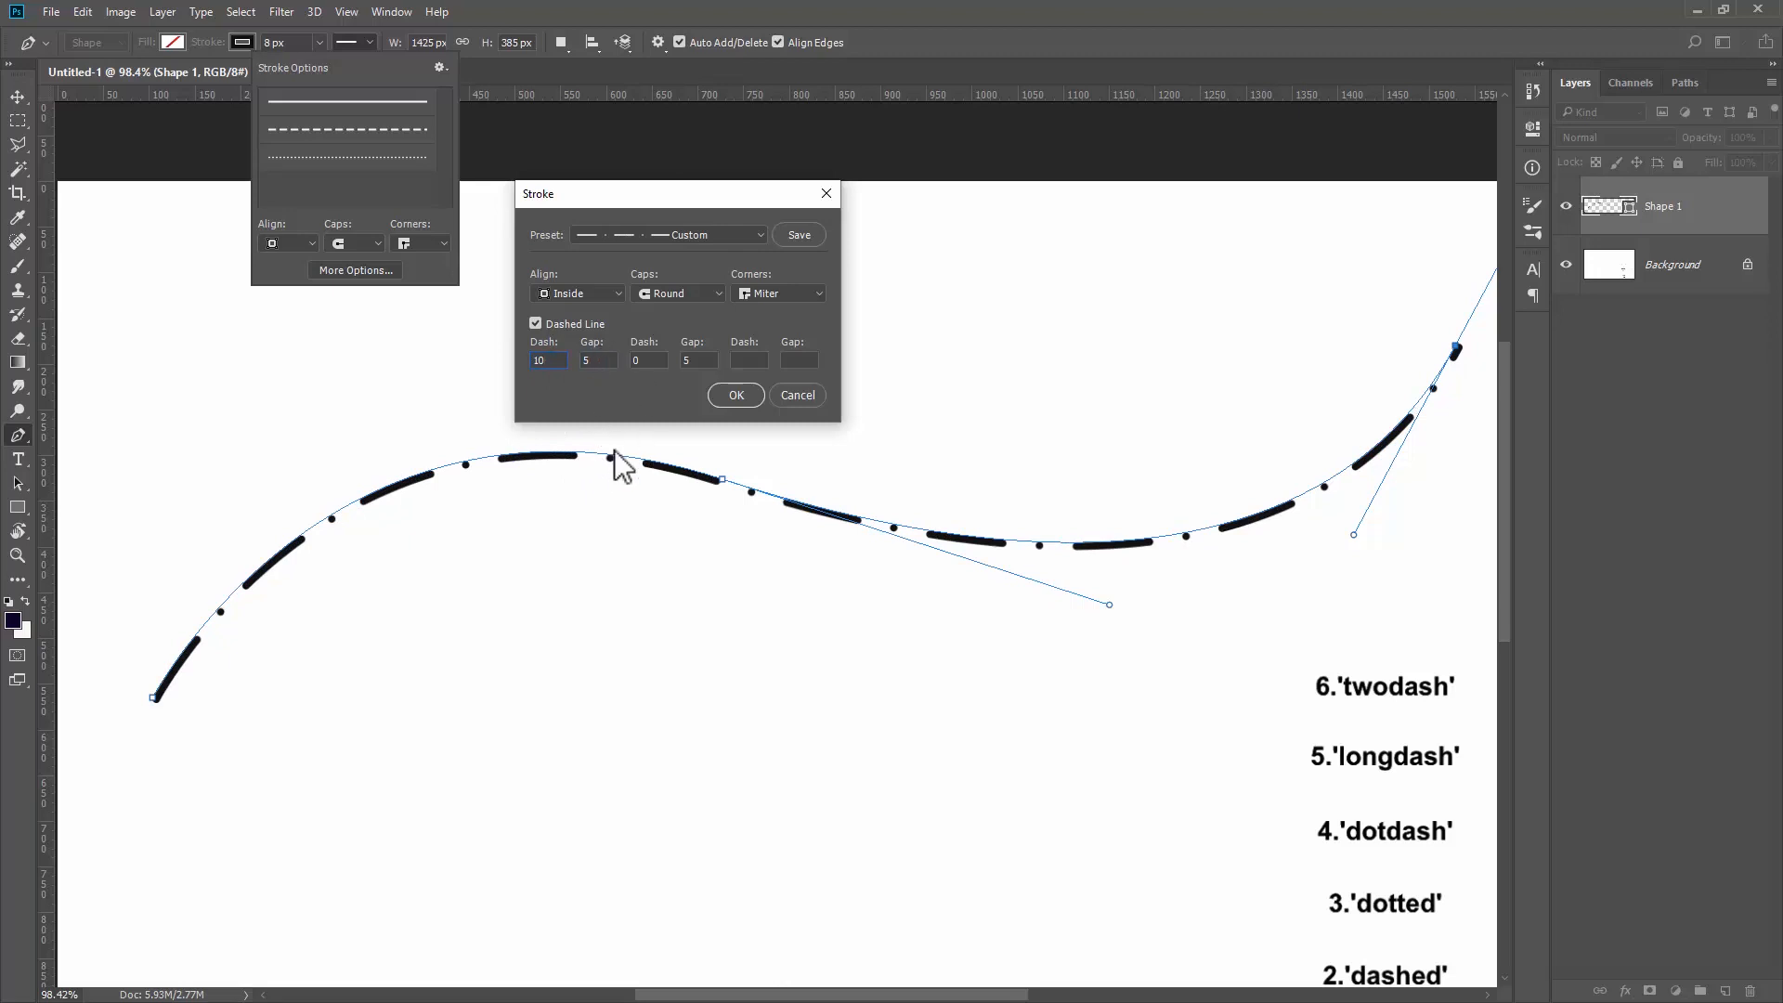
# Set both the first and second gaps to 2.
pyautogui.doubleClick(585, 361)
pyautogui.write('2')
pyautogui.doubleClick(692, 361)
pyautogui.write('2')
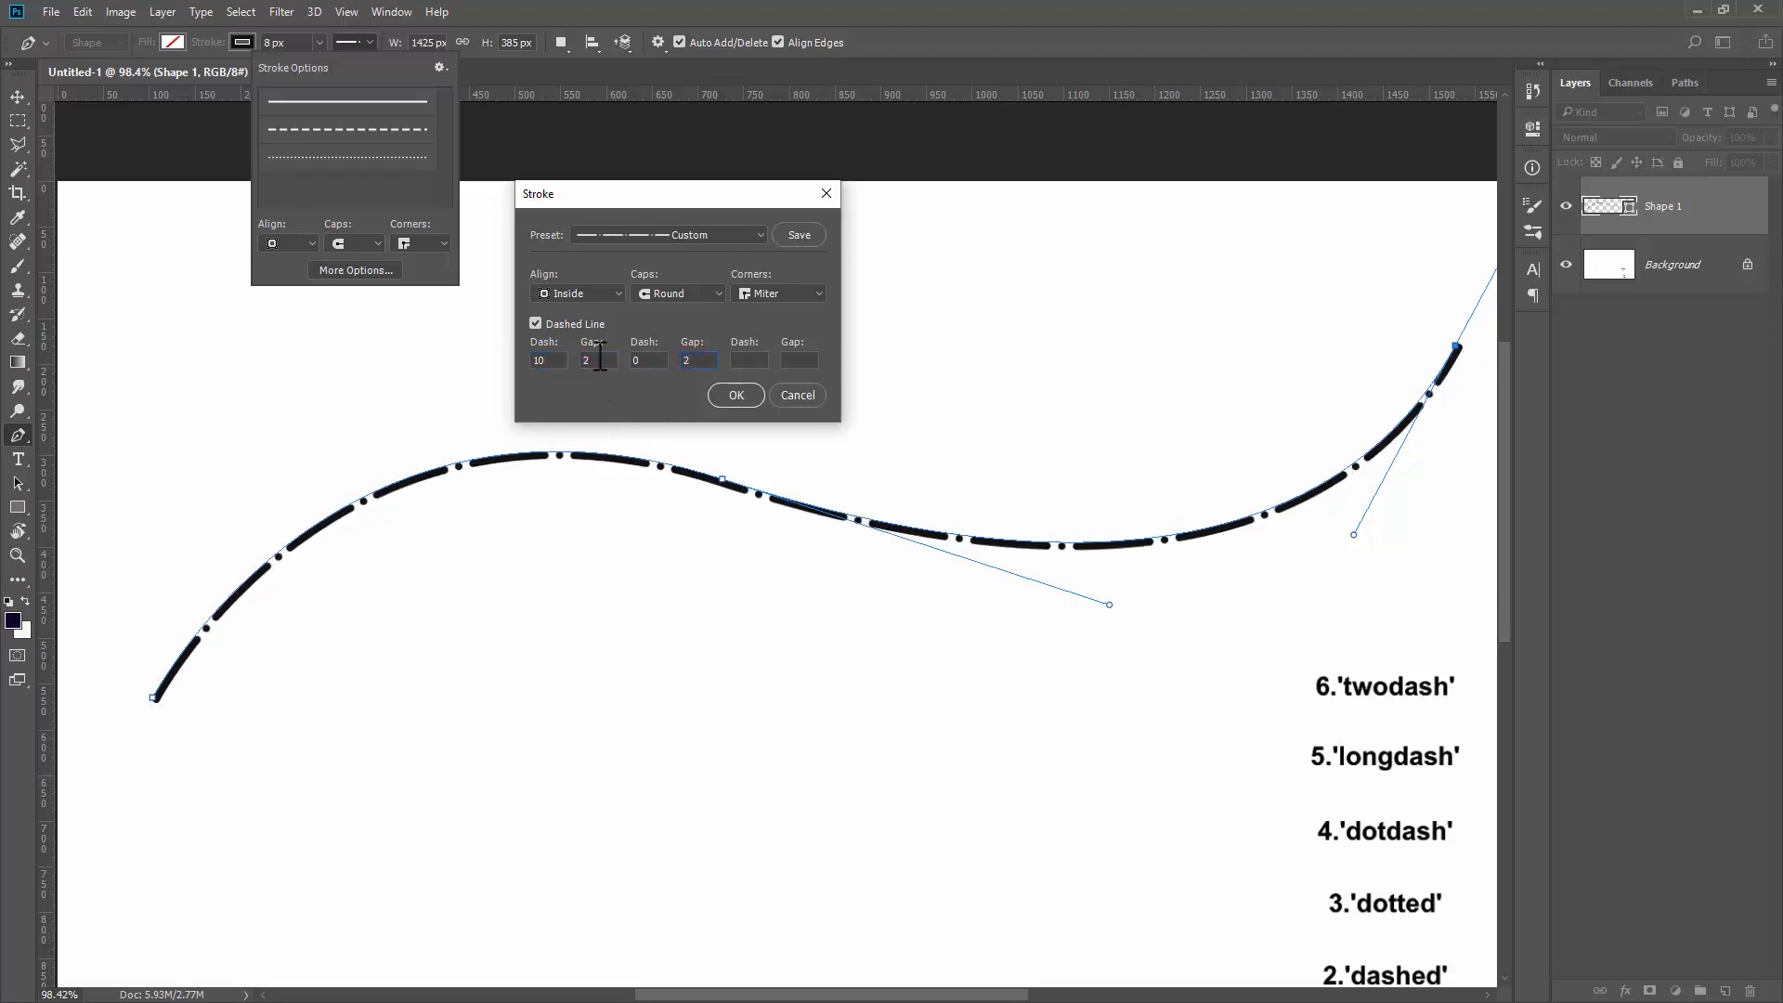
# Add a second dot to the pattern with a third dash of 0 and a third gap of 2.
pyautogui.click(750, 359)
pyautogui.write('0')
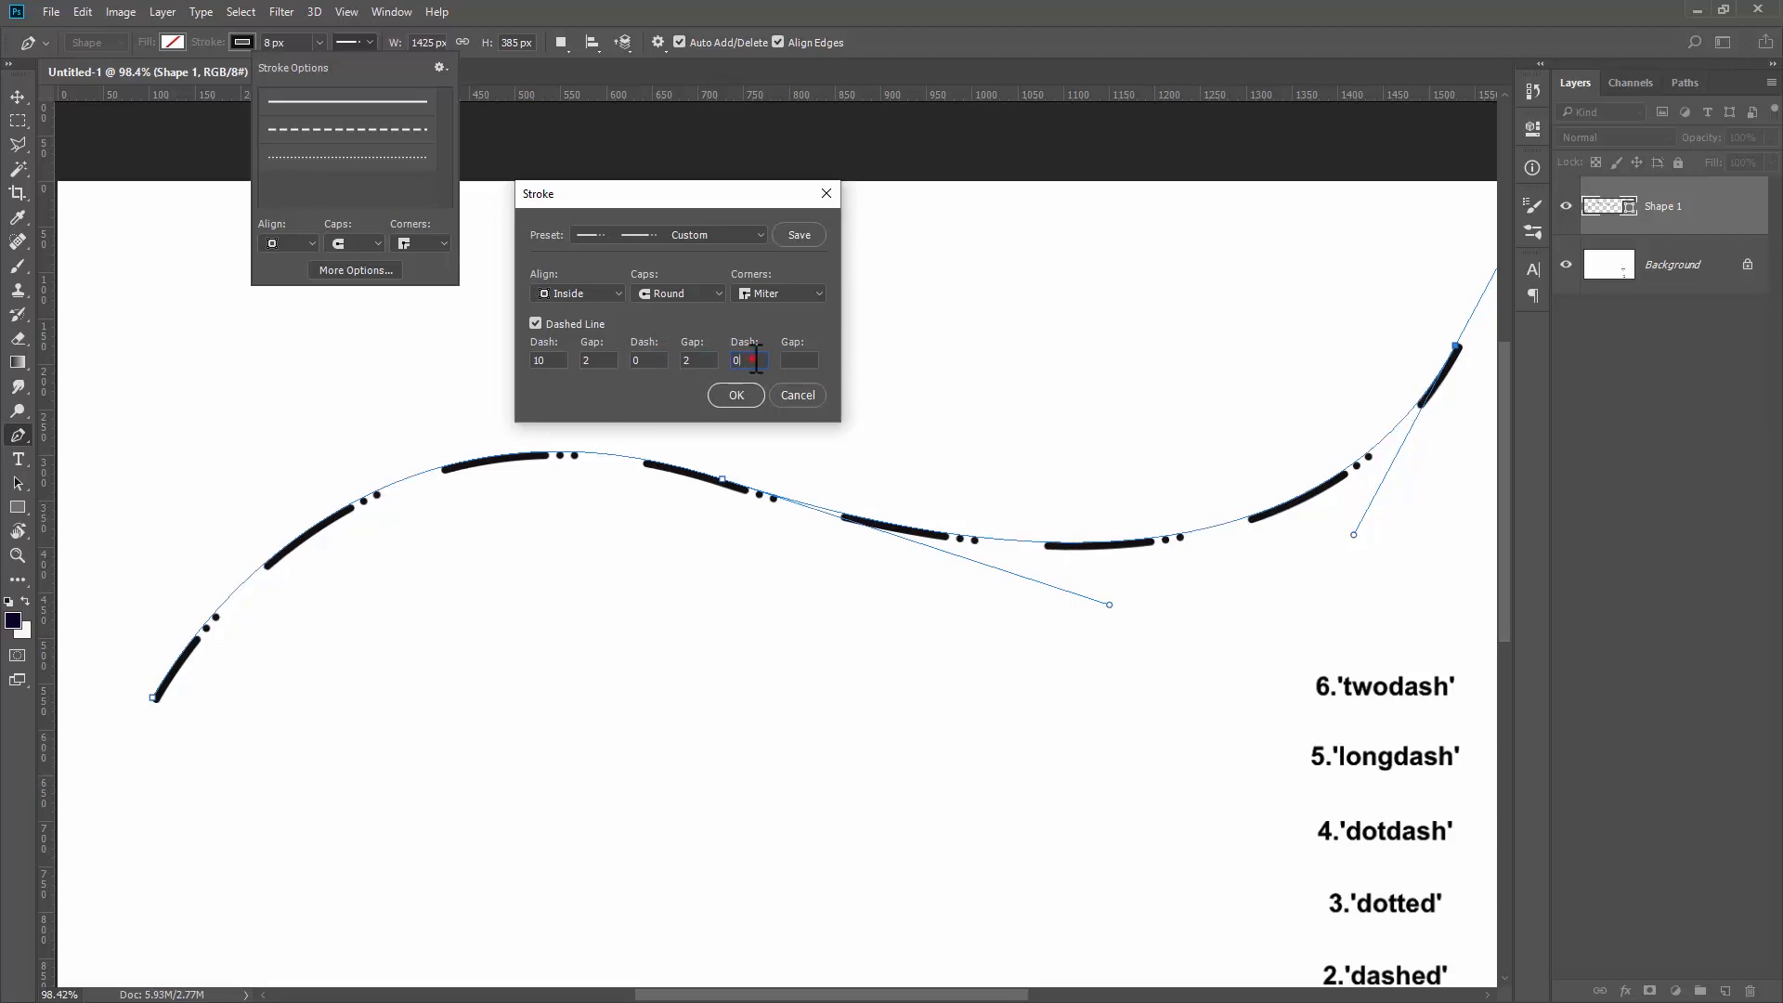
pyautogui.doubleClick(650, 360)
pyautogui.click(803, 360)
pyautogui.write('2')
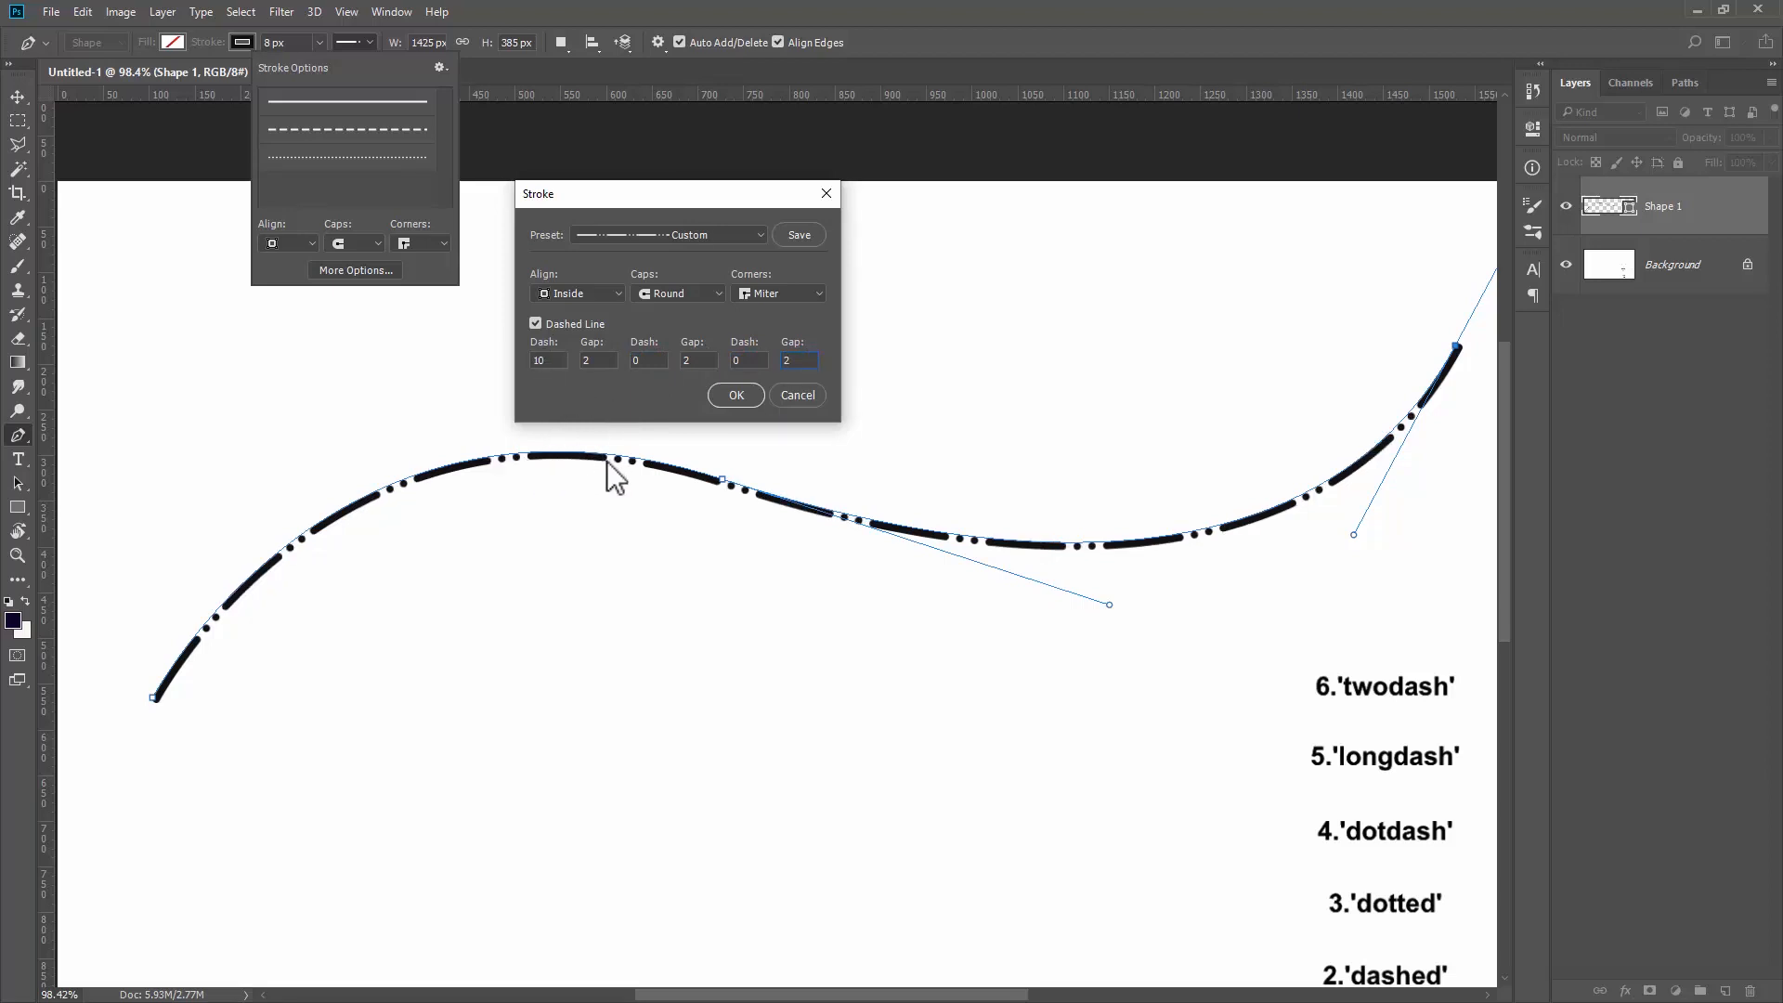
pyautogui.click(703, 360)
pyautogui.click(751, 358)
pyautogui.write('0')
# Save the dash pattern as a stroke preset, apply it to the curve and close the stroke options.
pyautogui.click(789, 360)
pyautogui.click(540, 361)
pyautogui.click(687, 360)
pyautogui.click(739, 361)
pyautogui.click(787, 360)
pyautogui.click(799, 232)
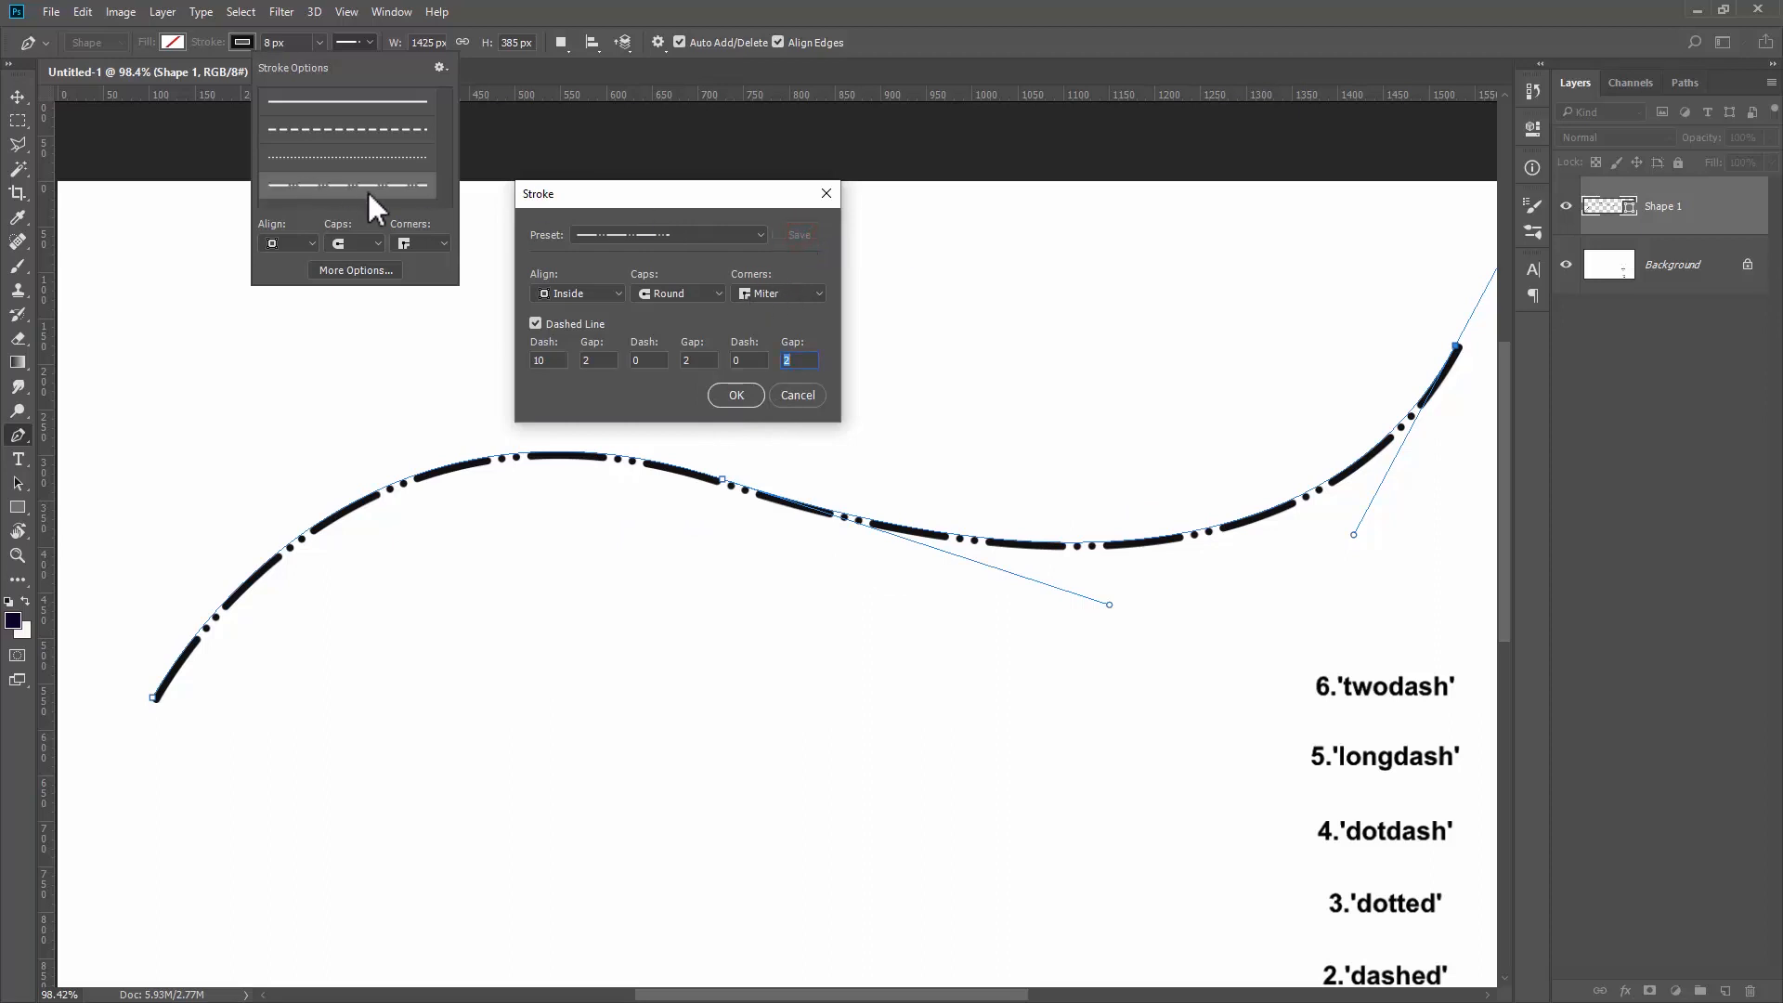
pyautogui.click(731, 393)
pyautogui.scroll(-2, 708, 435)
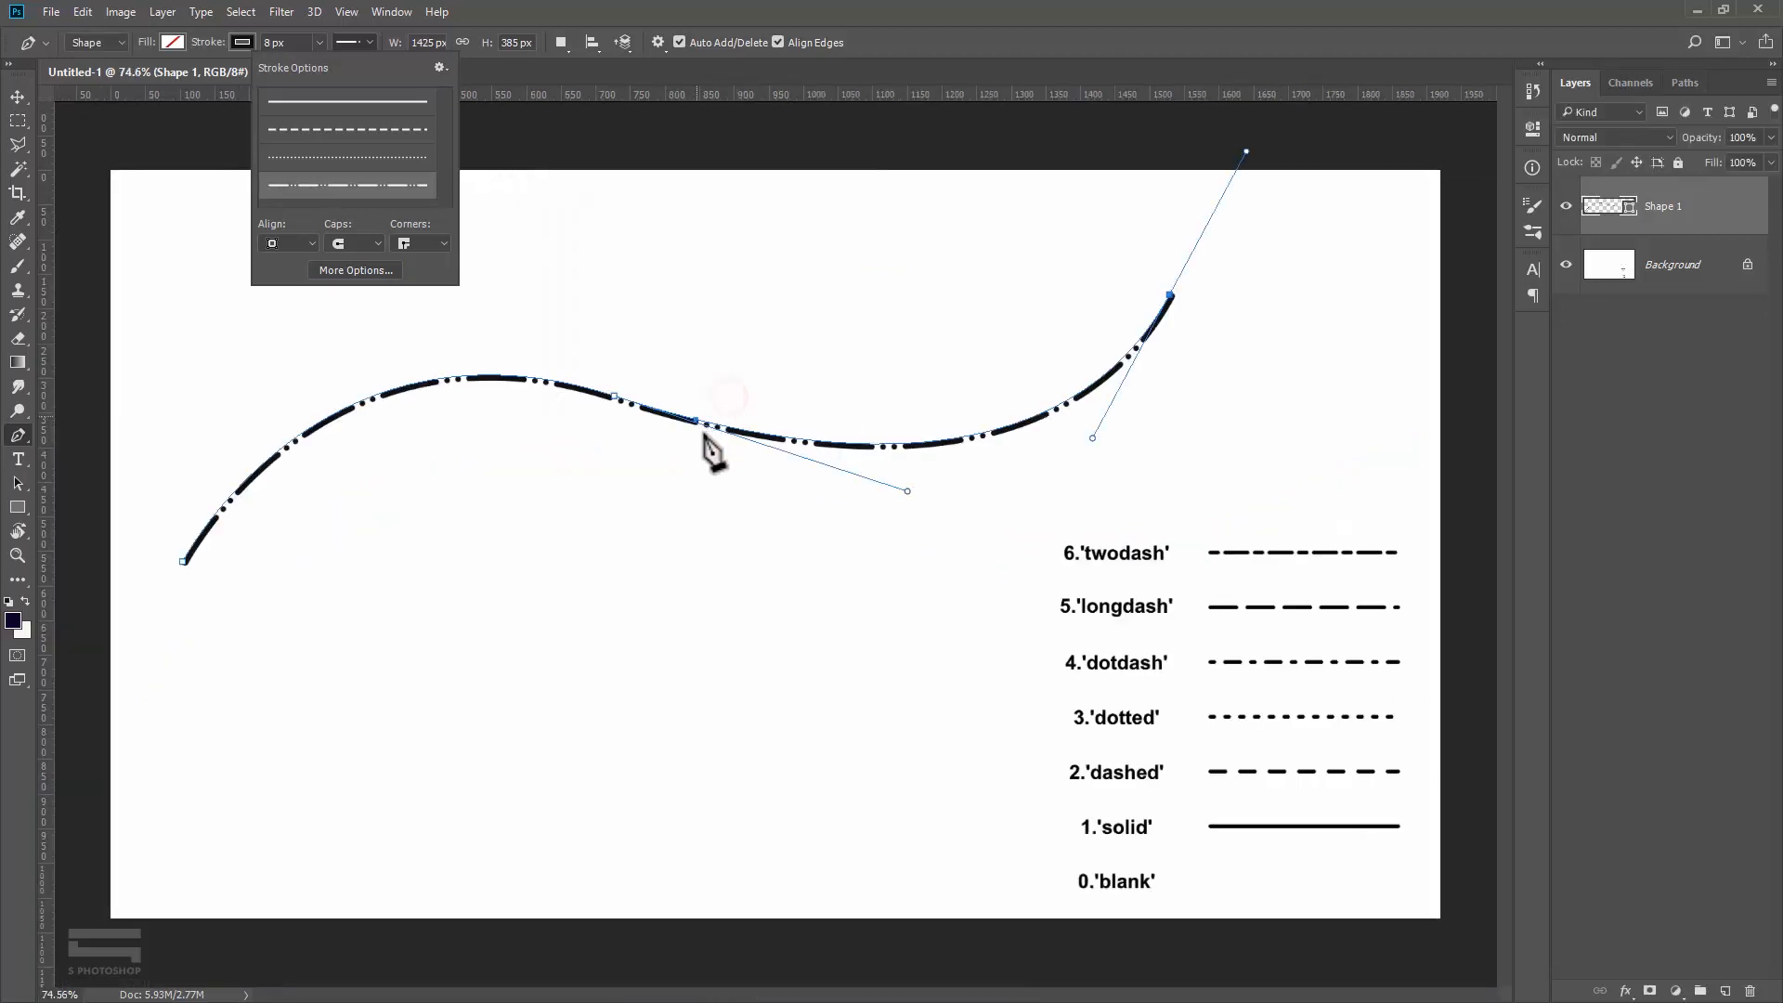
pyautogui.scroll(1, 1202, 740)
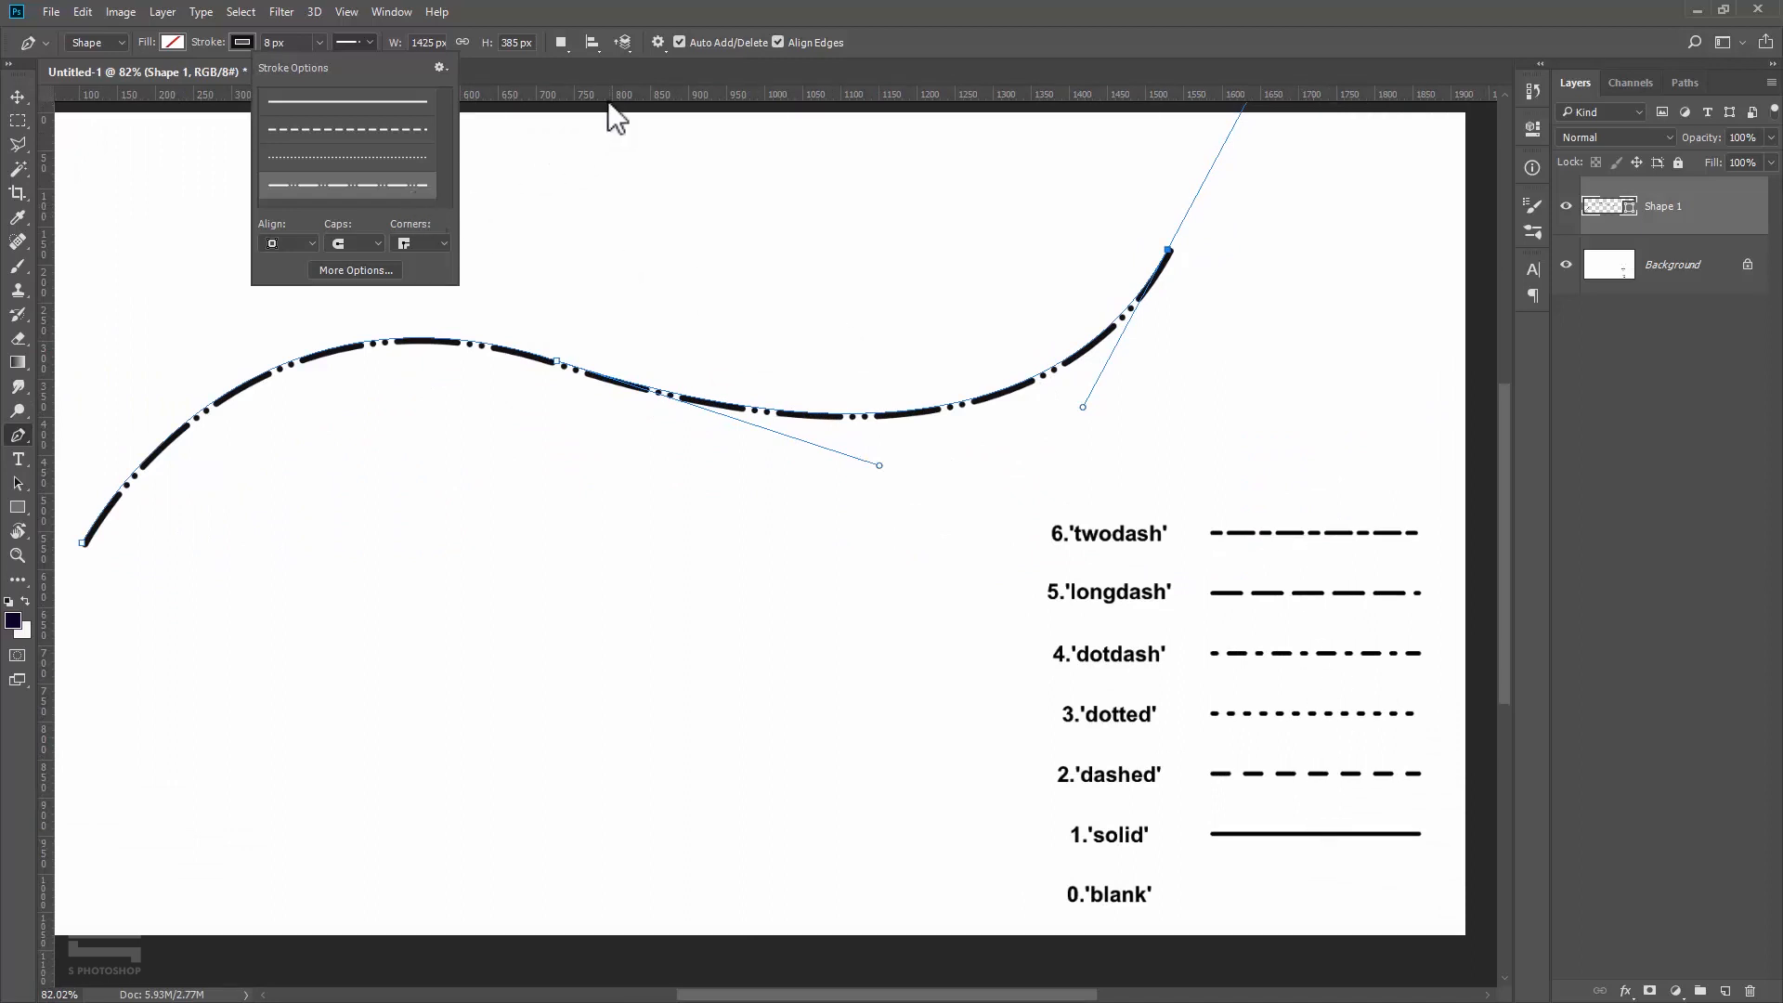
pyautogui.click(580, 3)
pyautogui.scroll(-1, 284, 232)
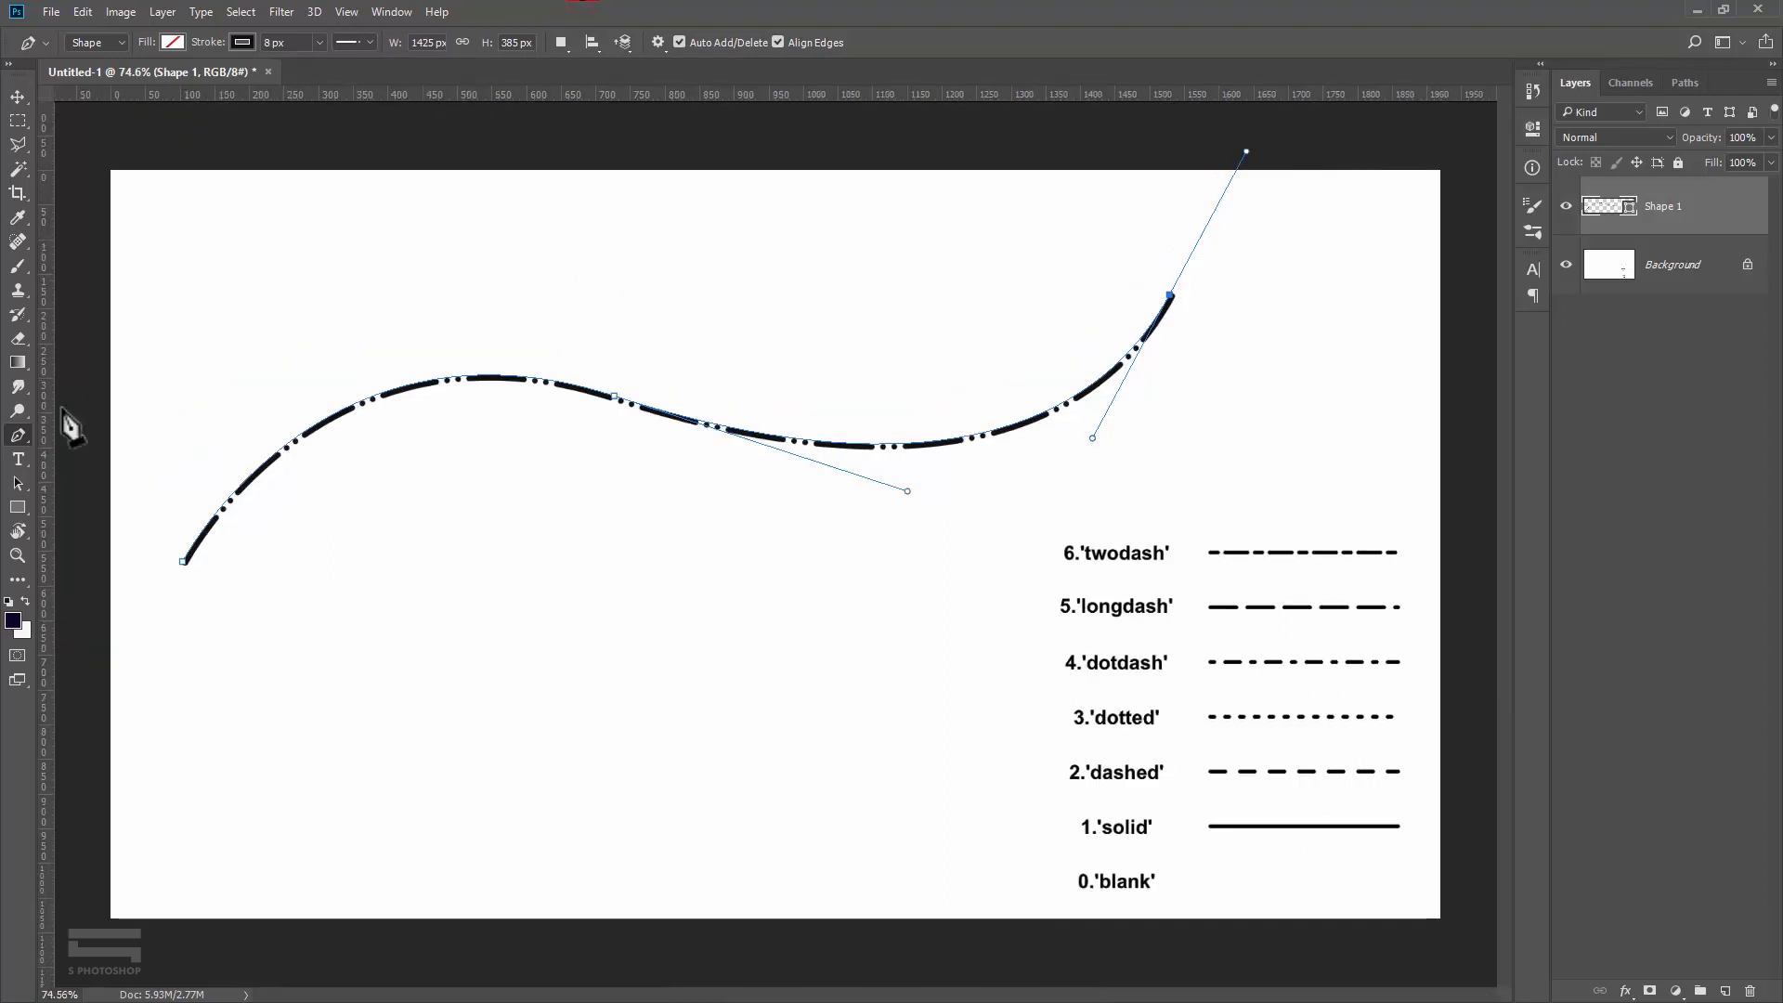
# Add a new layer and draw an open three-segment zigzag about 1220 px wide and 525 px high across the curve with the Pen tool.
pyautogui.click(1724, 990)
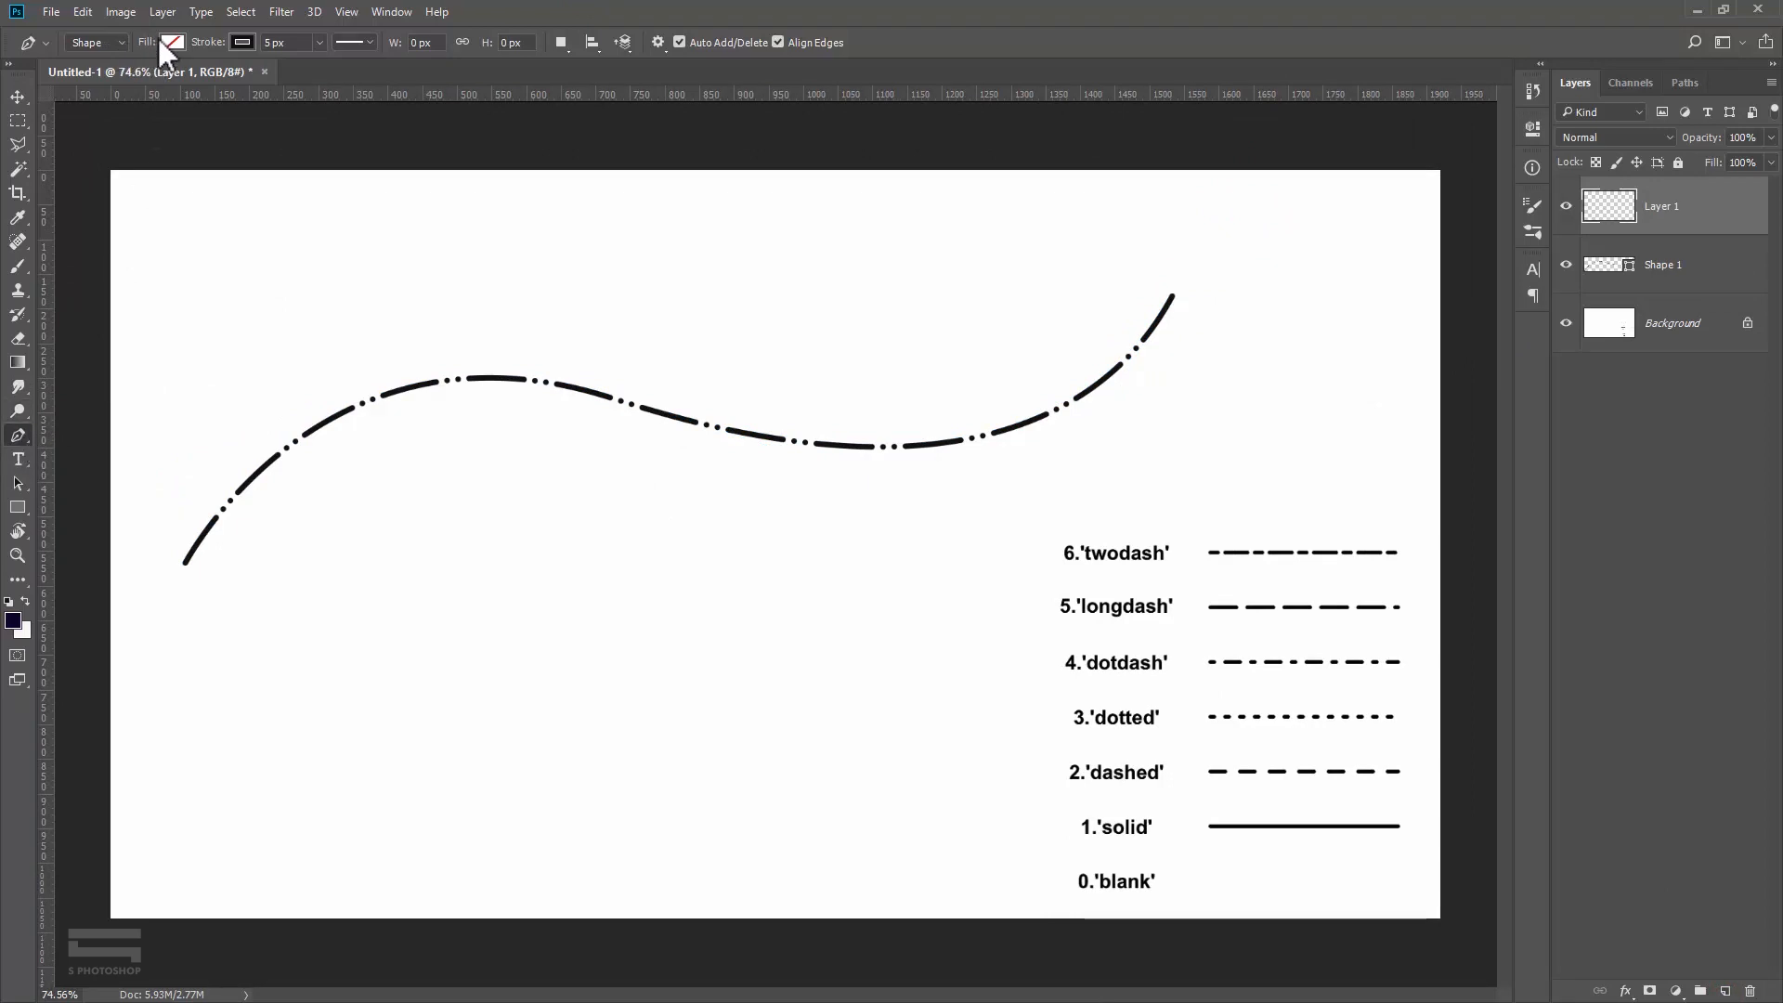
pyautogui.click(237, 253)
pyautogui.click(587, 617)
pyautogui.click(782, 261)
pyautogui.click(1080, 282)
# Apply the saved dash-dot-dot stroke preset to the zigzag line and move the shape slightly to the right and down.
pyautogui.click(362, 42)
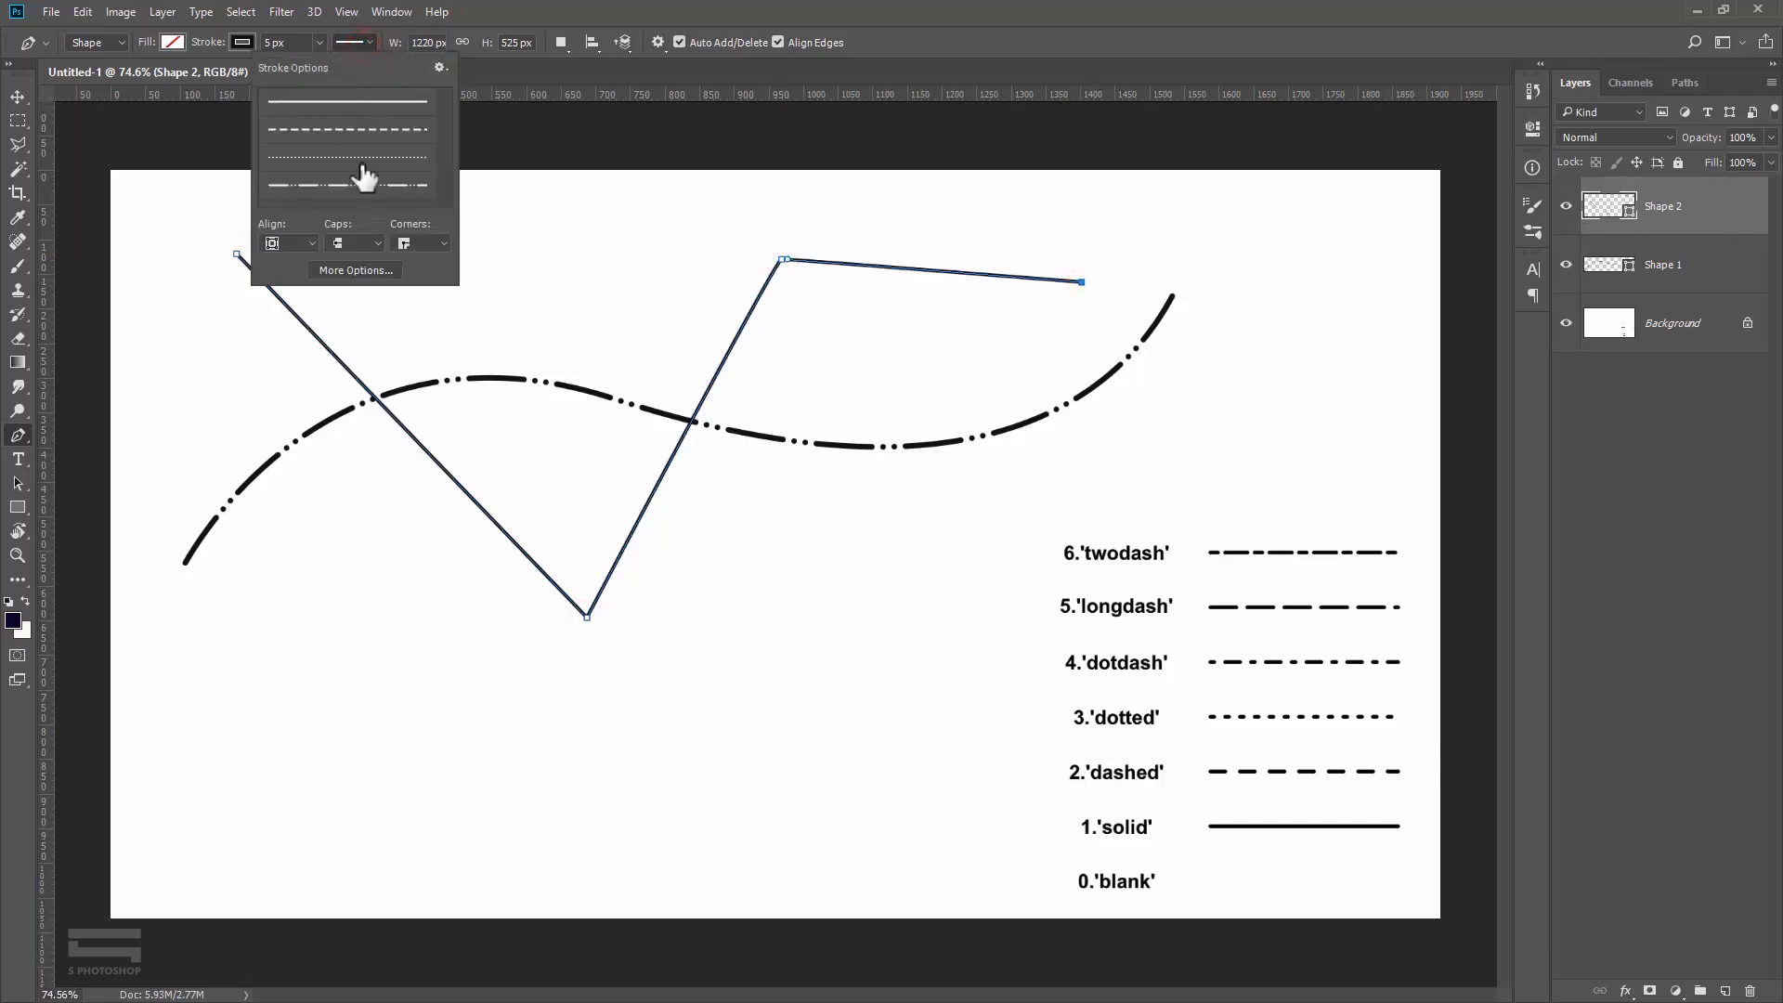
pyautogui.click(340, 187)
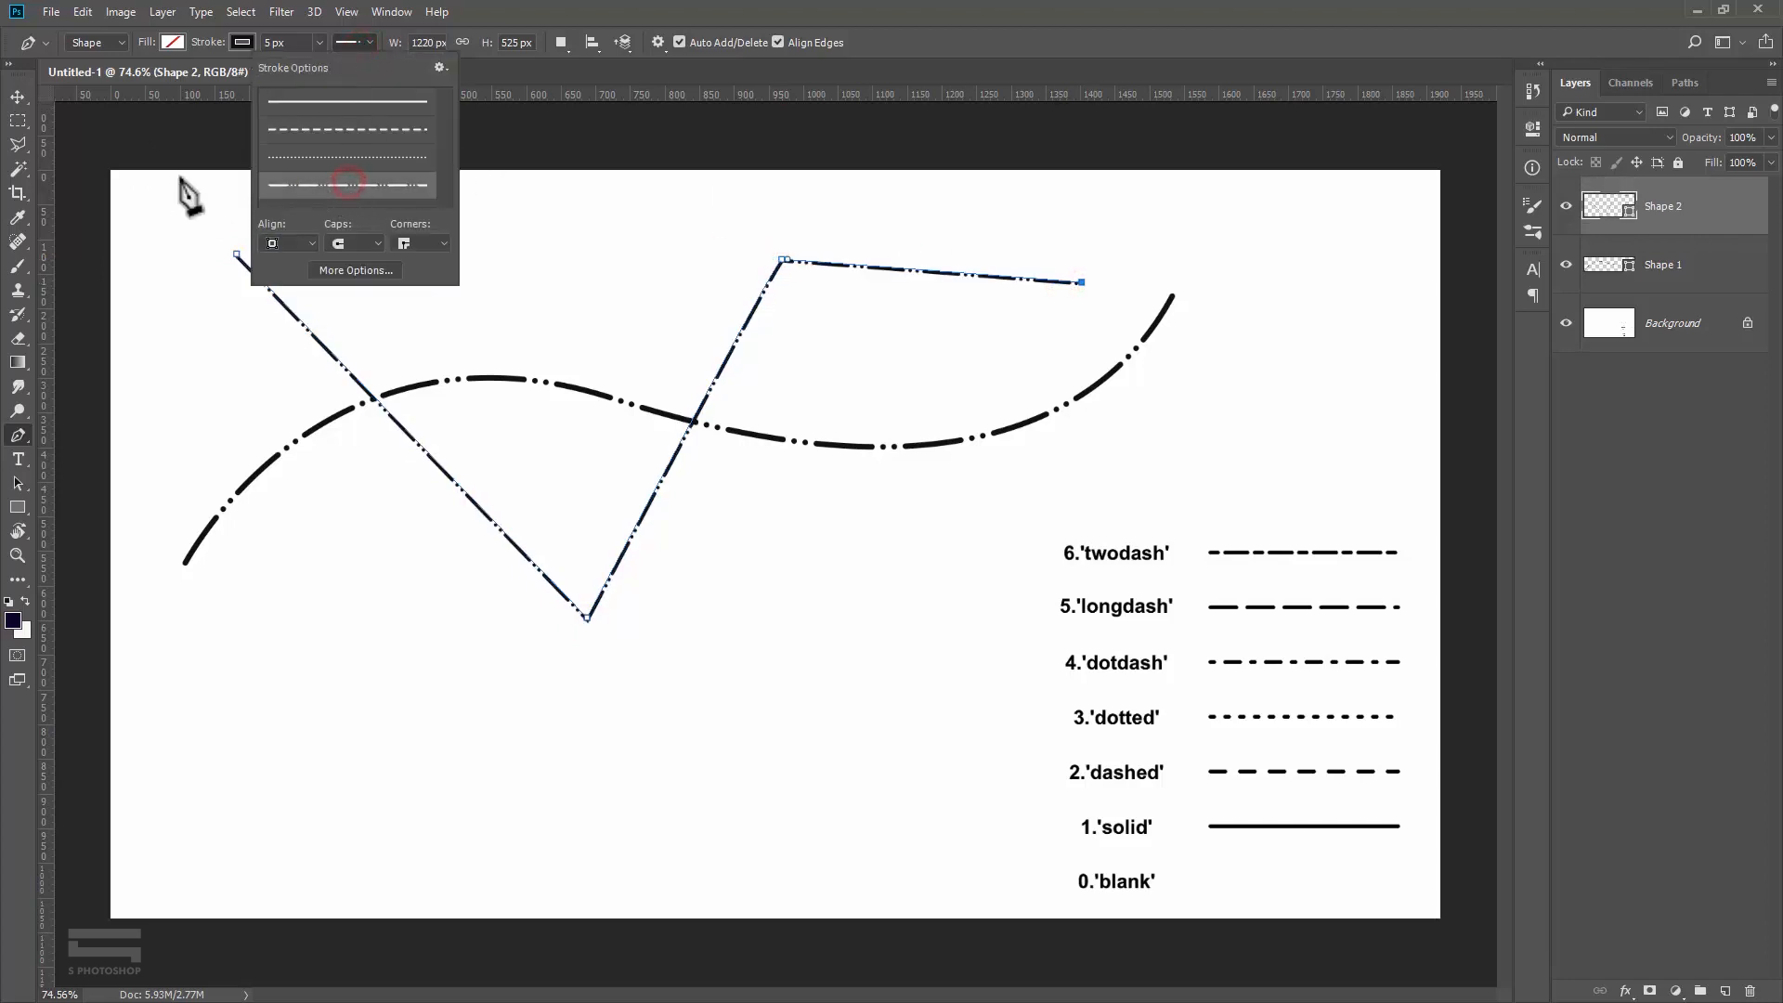
pyautogui.click(18, 95)
pyautogui.scroll(2, 807, 273)
pyautogui.moveTo(760, 276); pyautogui.dragTo(776, 308)
pyautogui.scroll(-4, 760, 313)
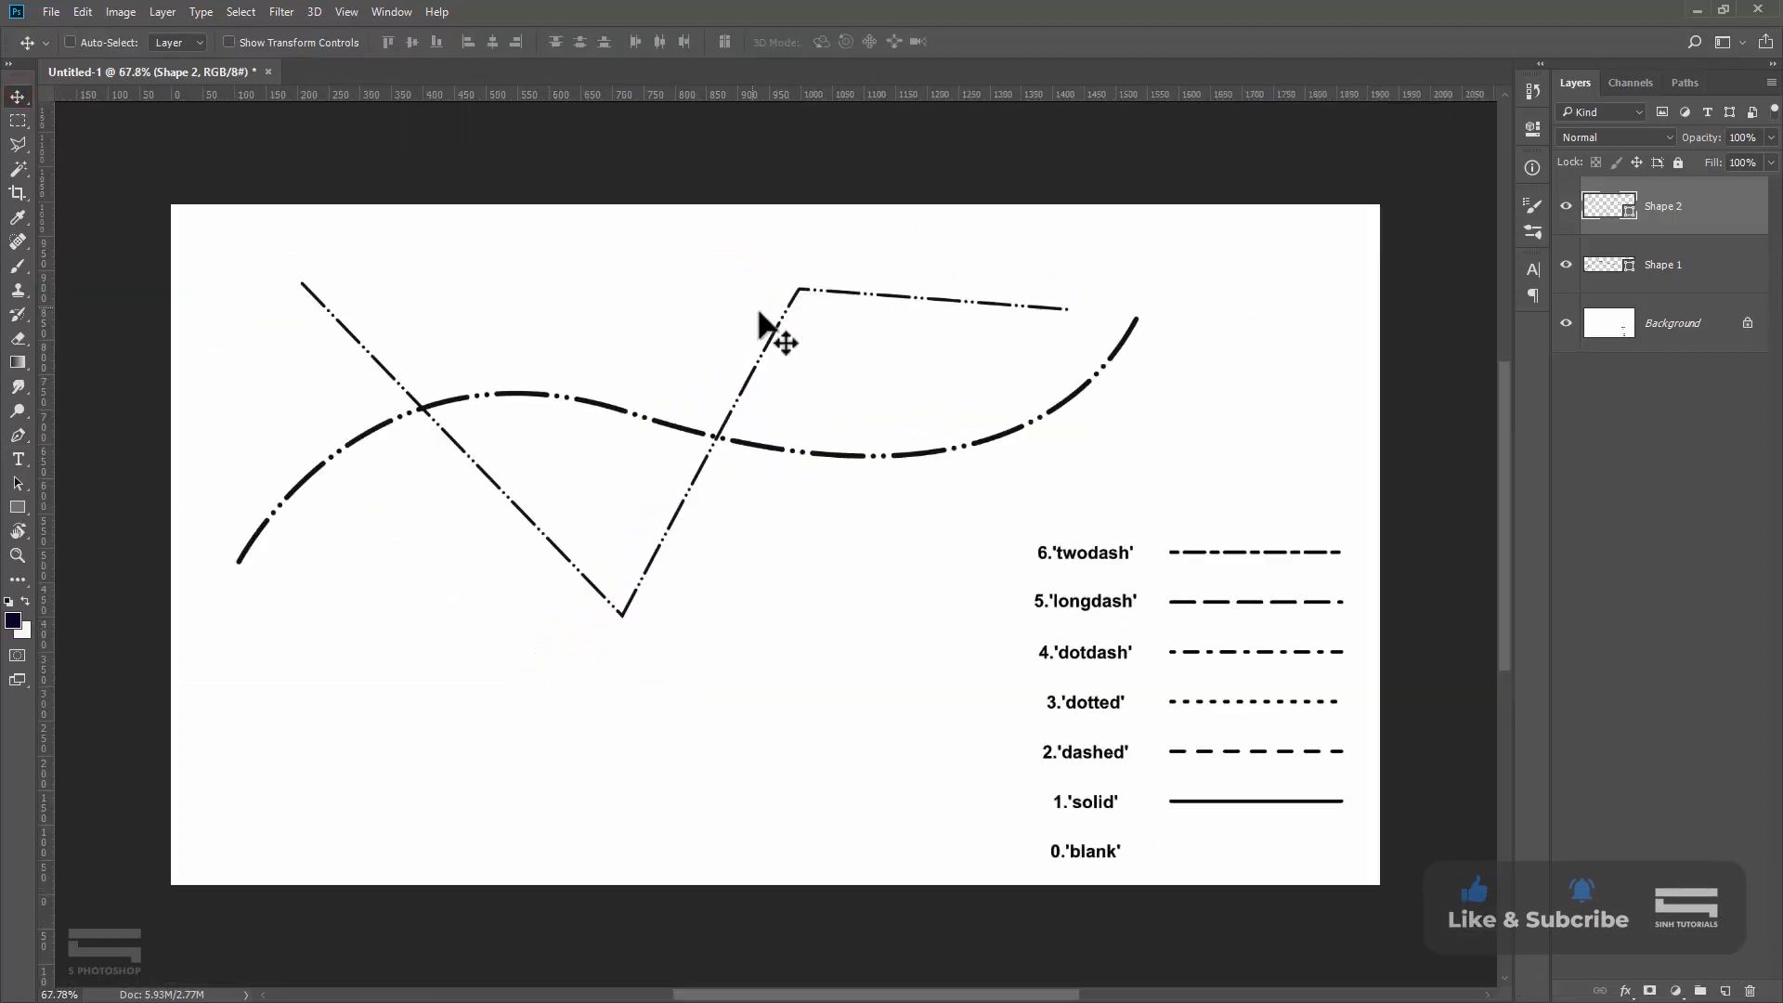
pyautogui.scroll(3, 1278, 640)
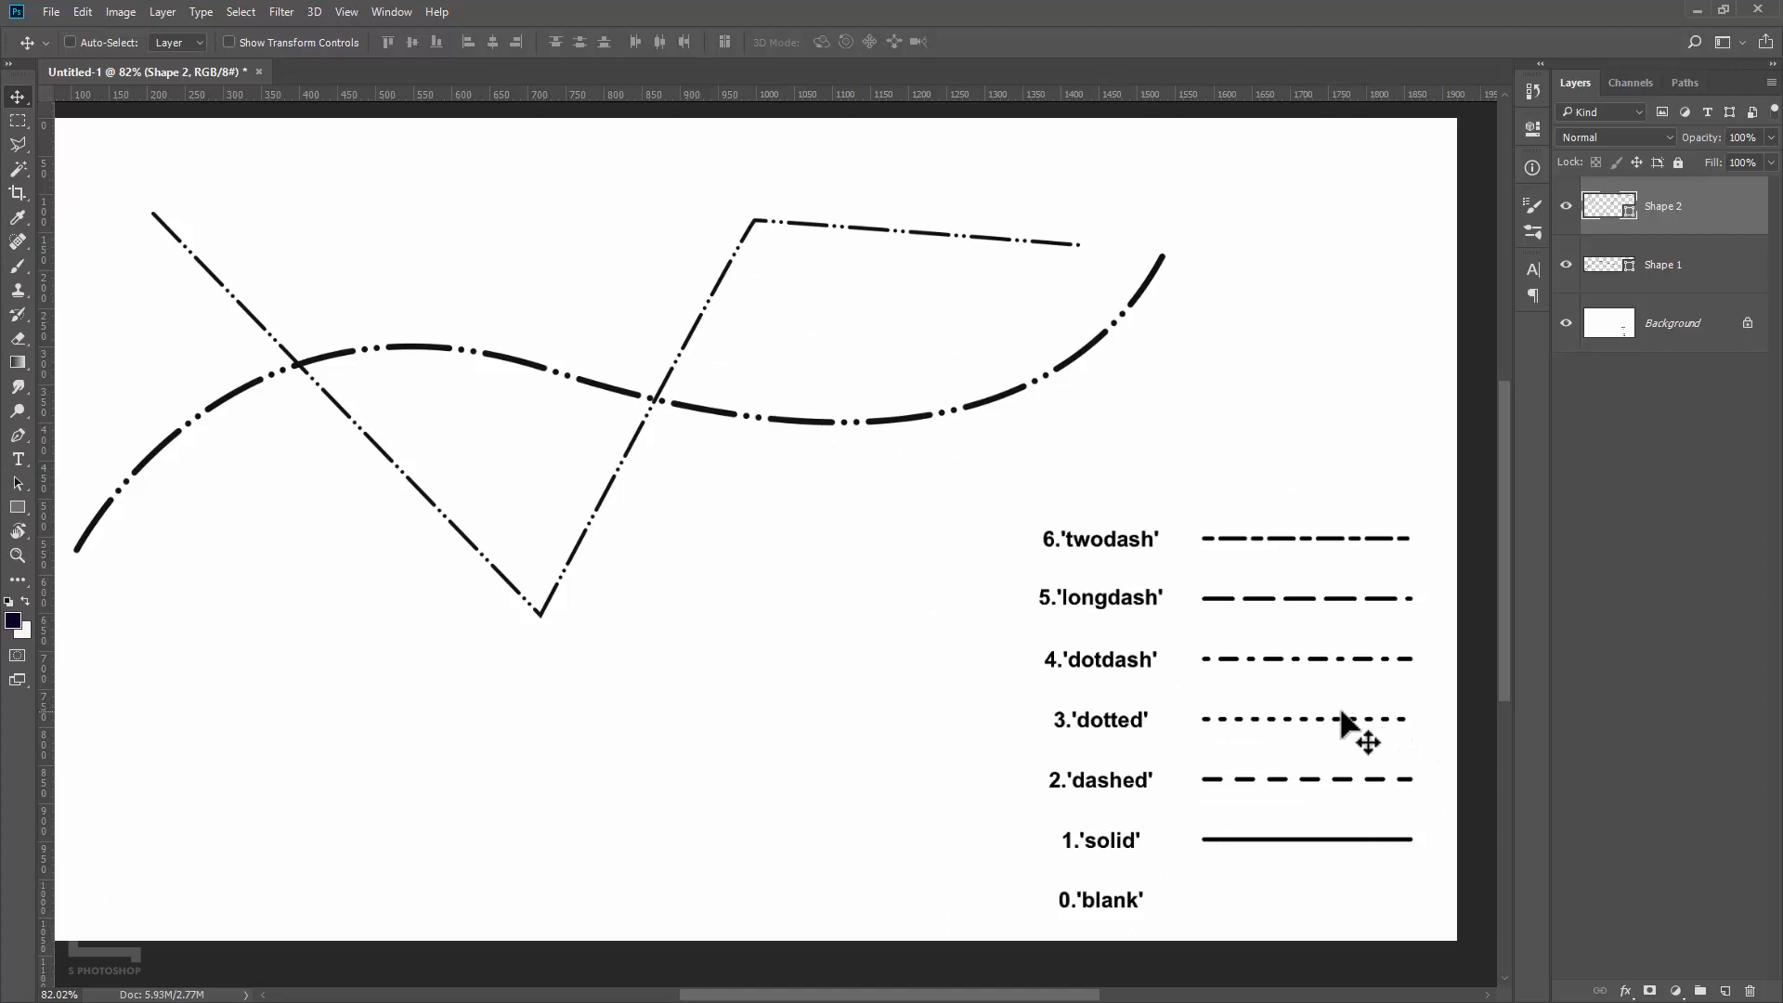
pyautogui.scroll(-1, 1318, 701)
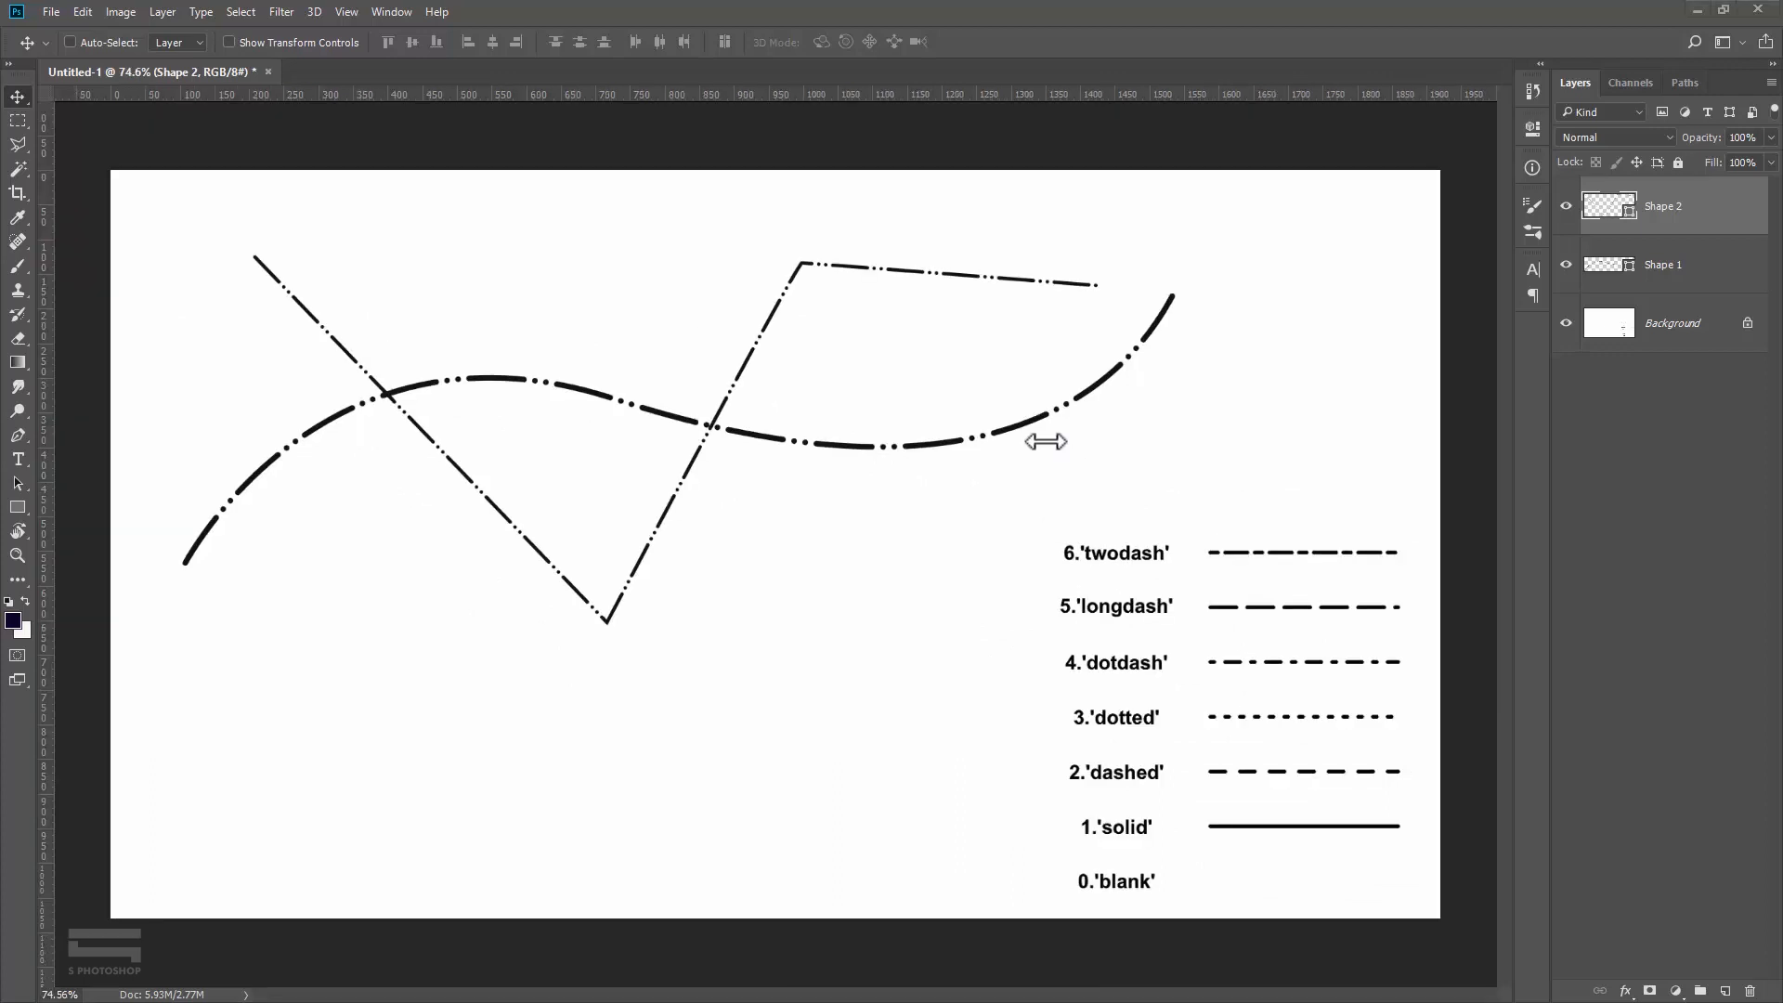